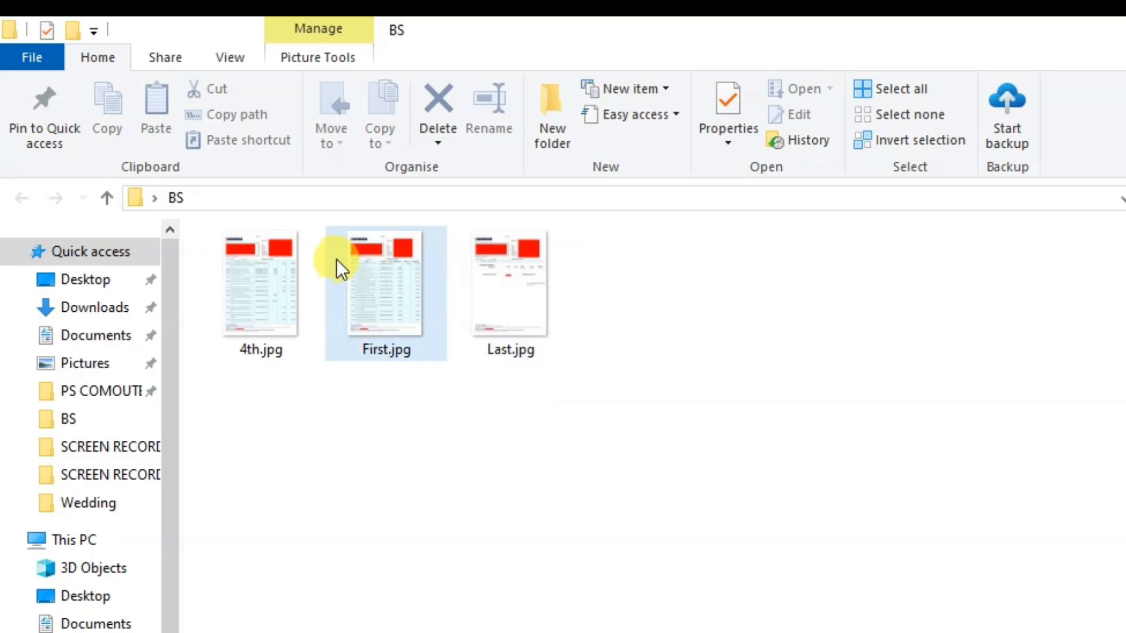
- Open Last.jpg from the BS folder and examine the statement summary's opening balance, transaction counts, debits, credits and closing balance
left_click(377, 320)
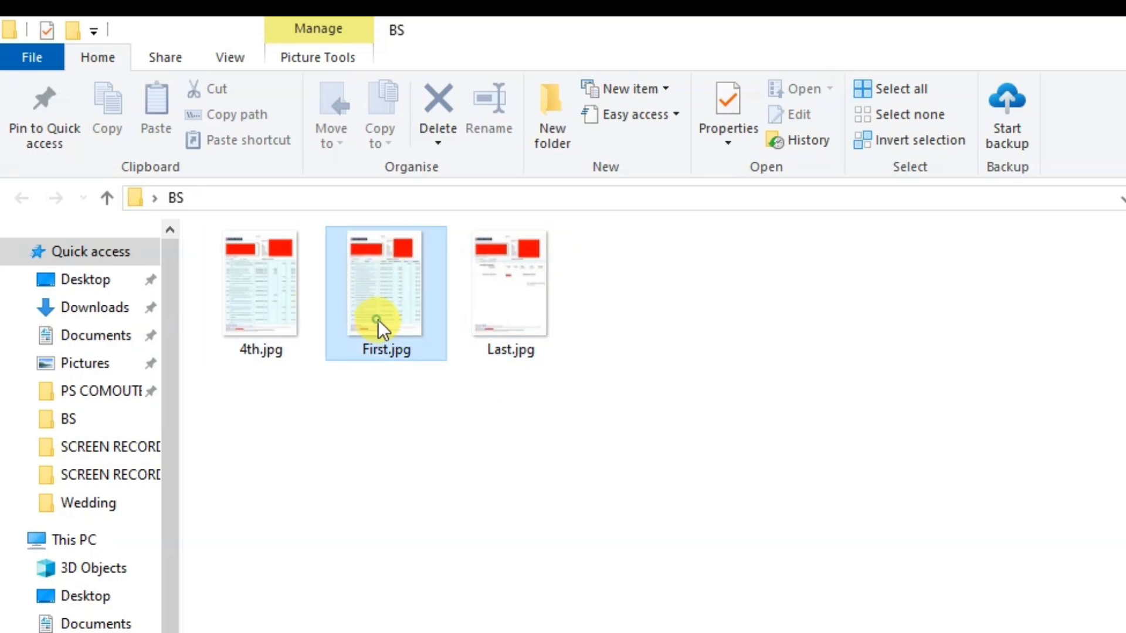
left_click(284, 308)
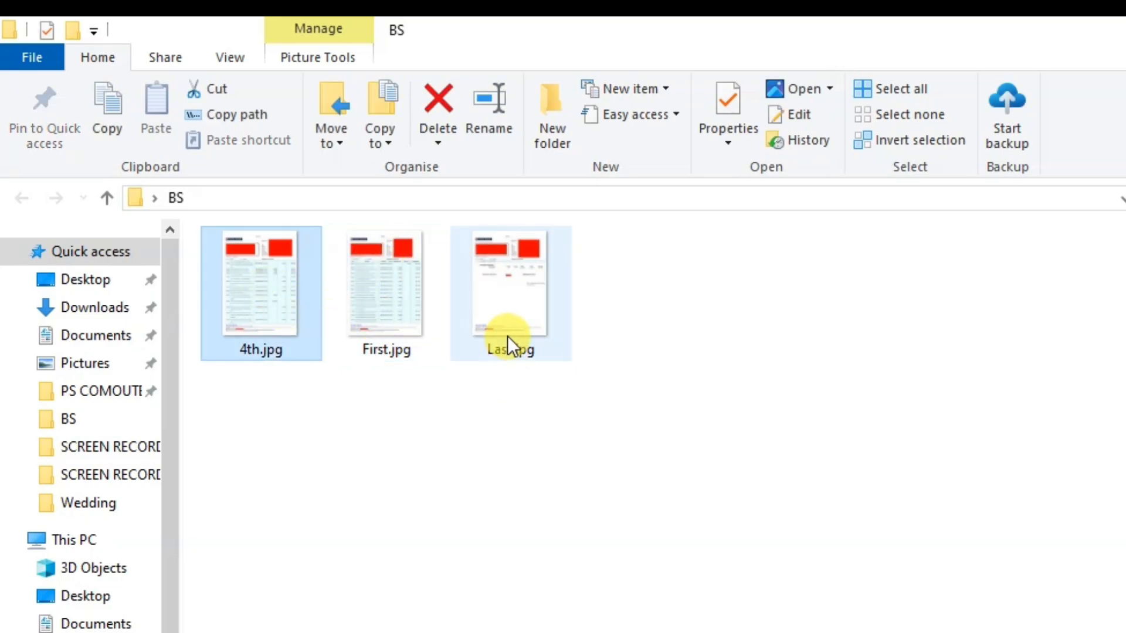
left_click(508, 336)
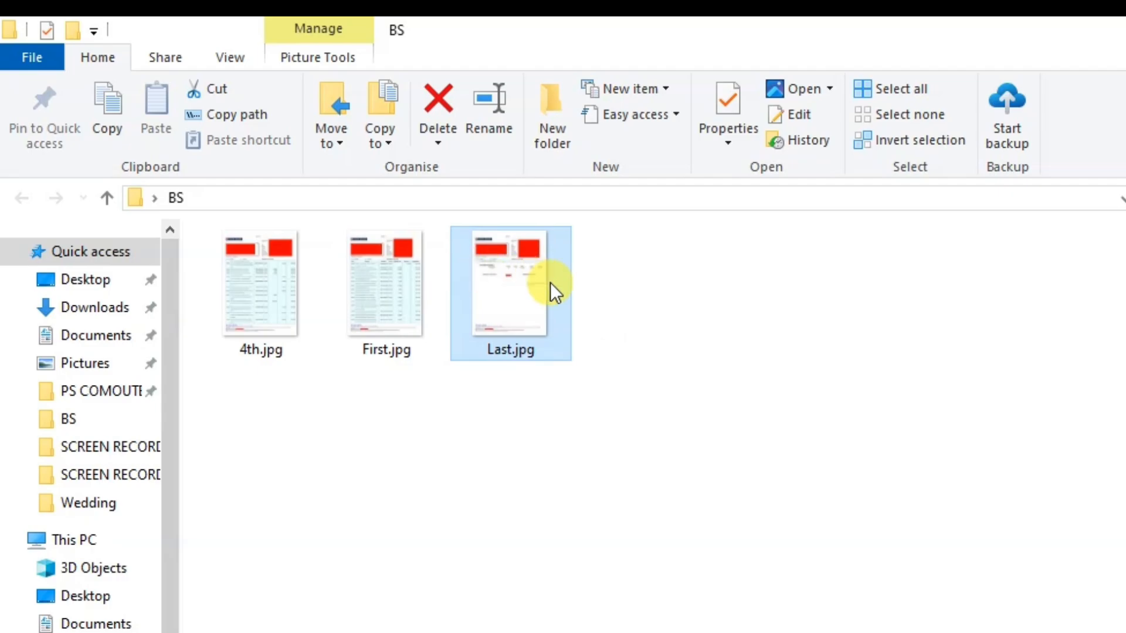
double_click(491, 278)
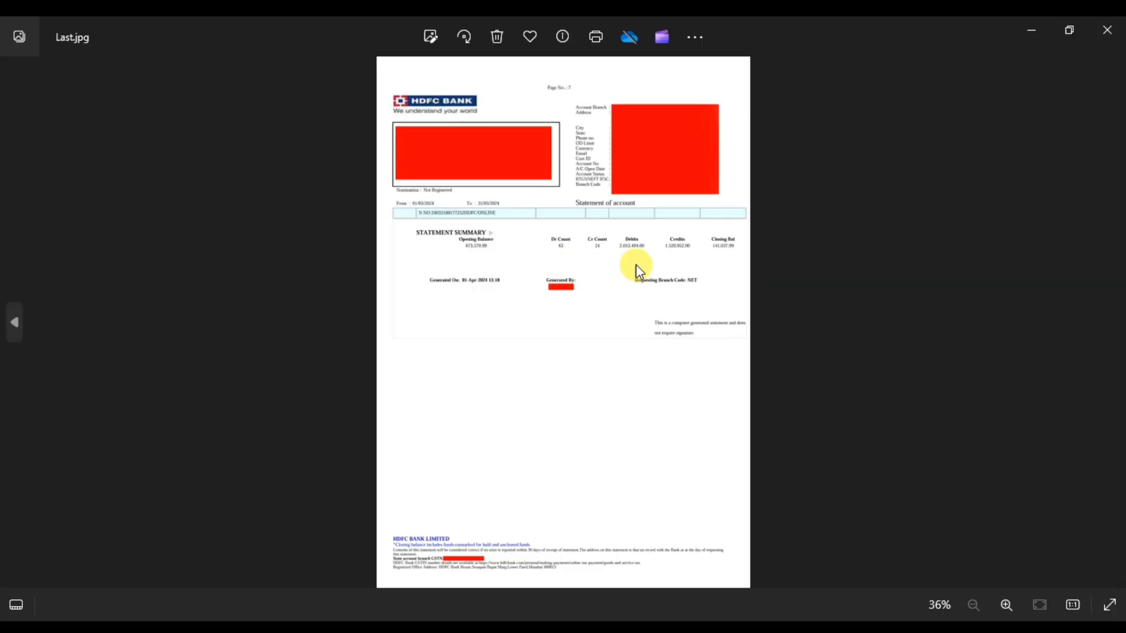
scroll(636, 266, "up", 3)
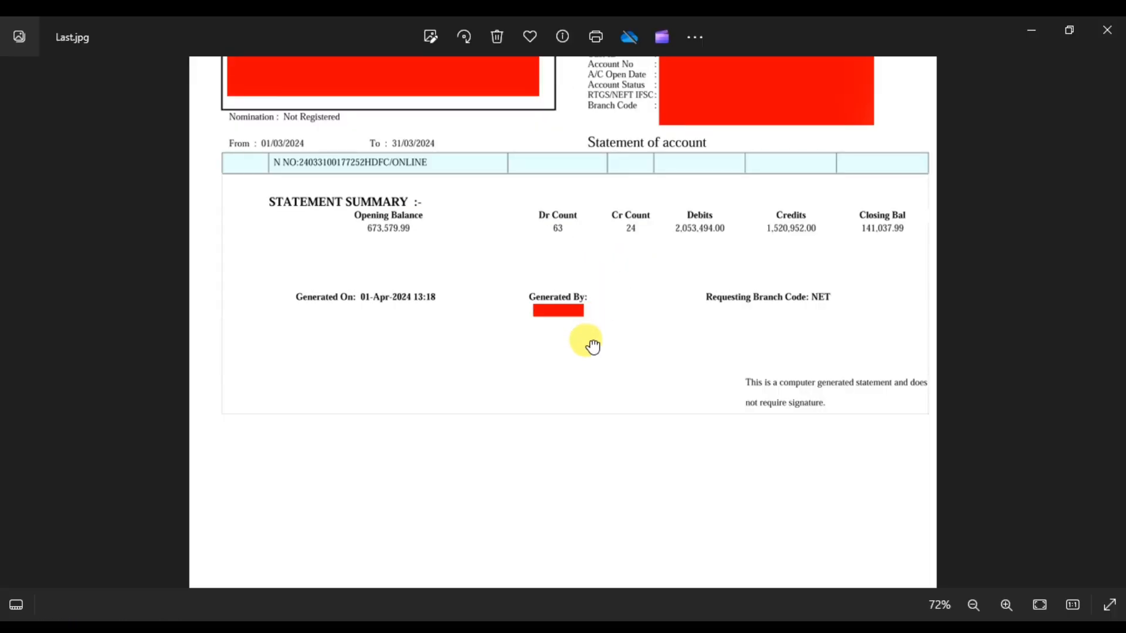
left_click_drag(591, 344, 587, 261)
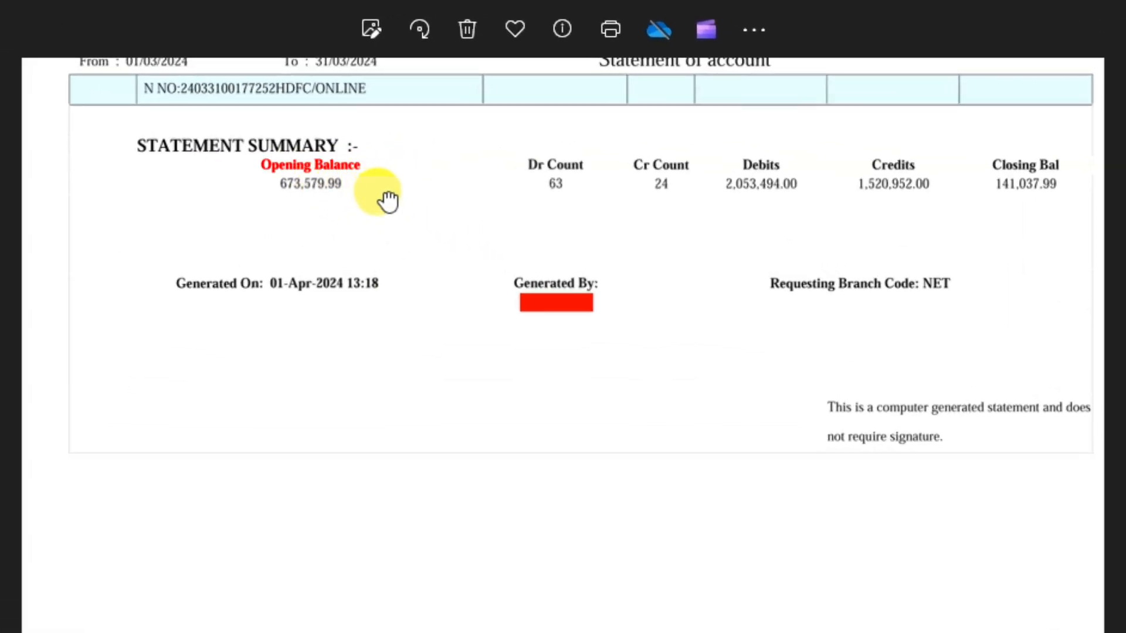
left_click_drag(387, 201, 405, 333)
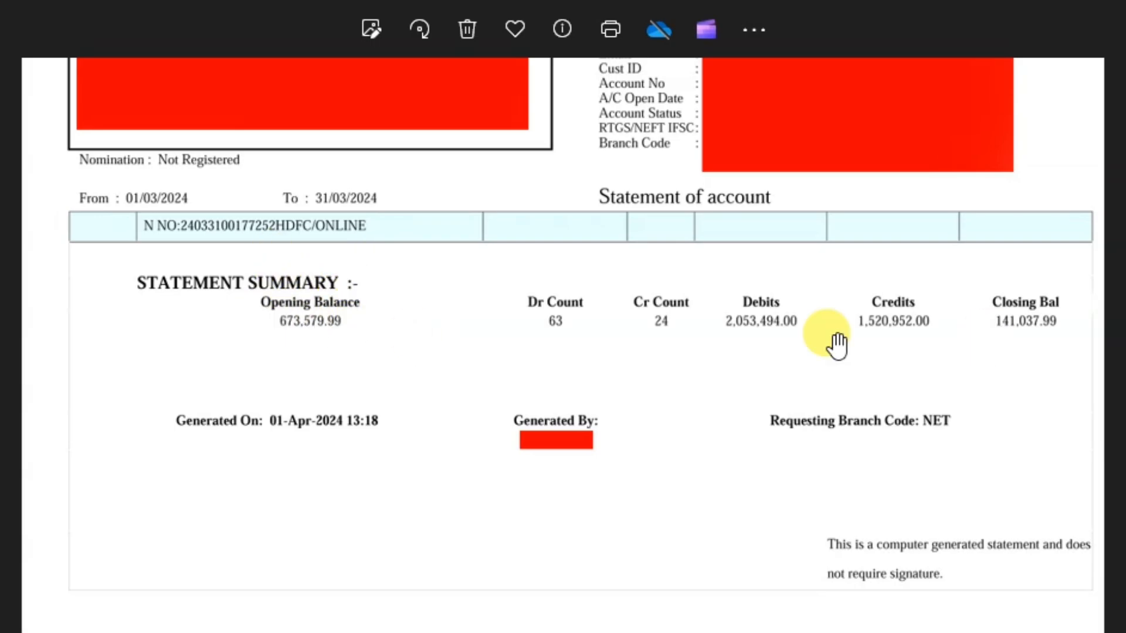
left_click_drag(871, 342, 730, 346)
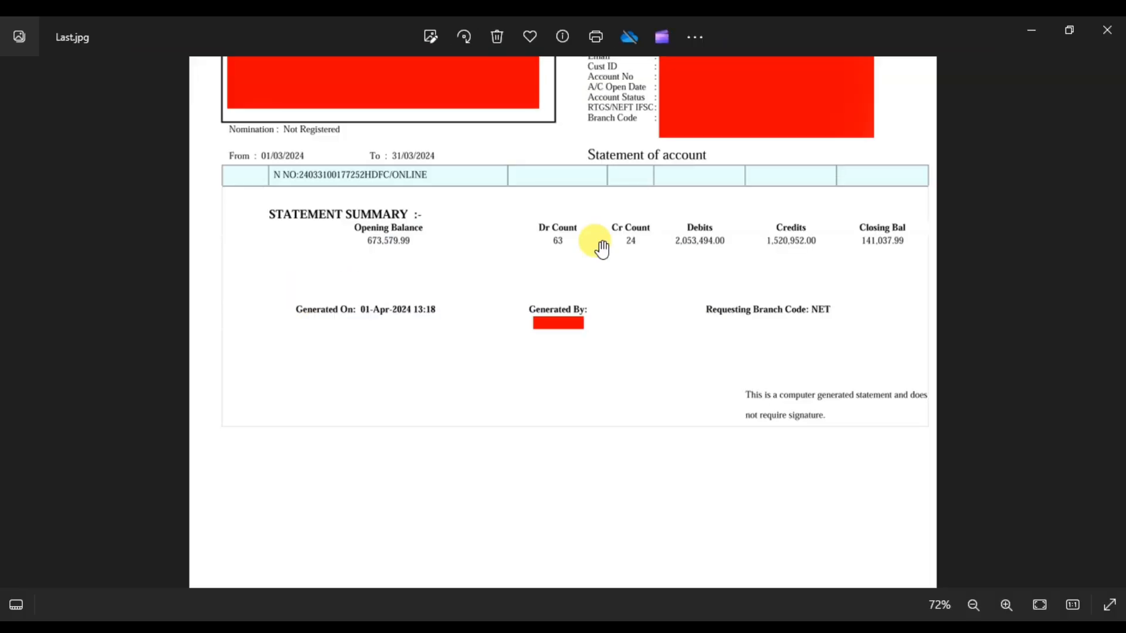
scroll(645, 319, "down", 5)
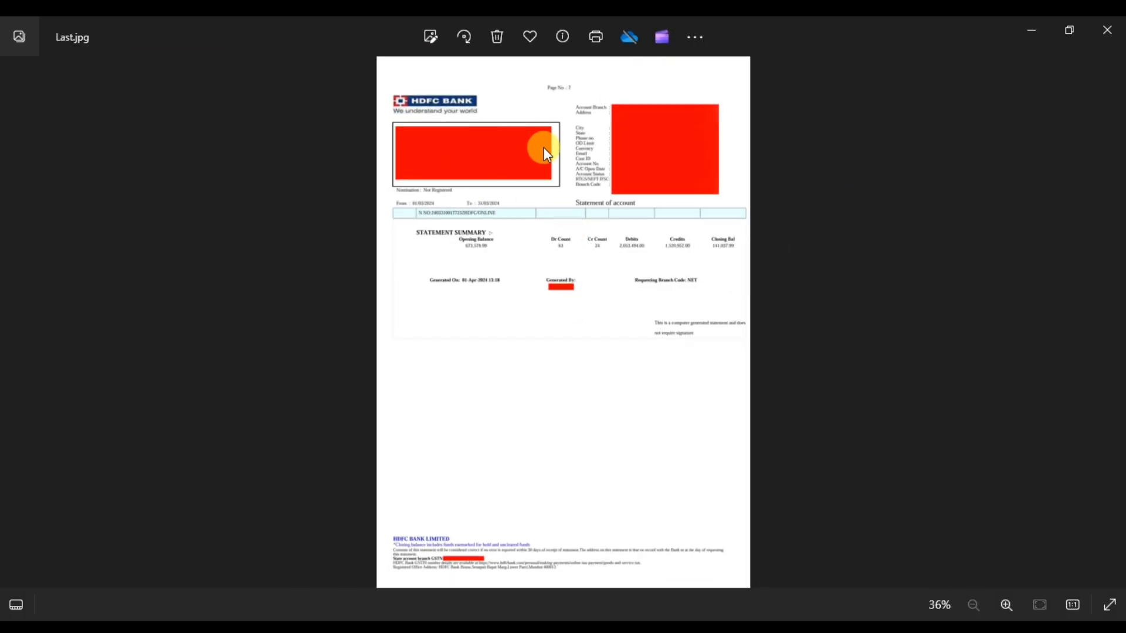
- View First.jpg and examine the statement period and the date, narration, withdrawal, deposit and closing balance columns
key("Right")
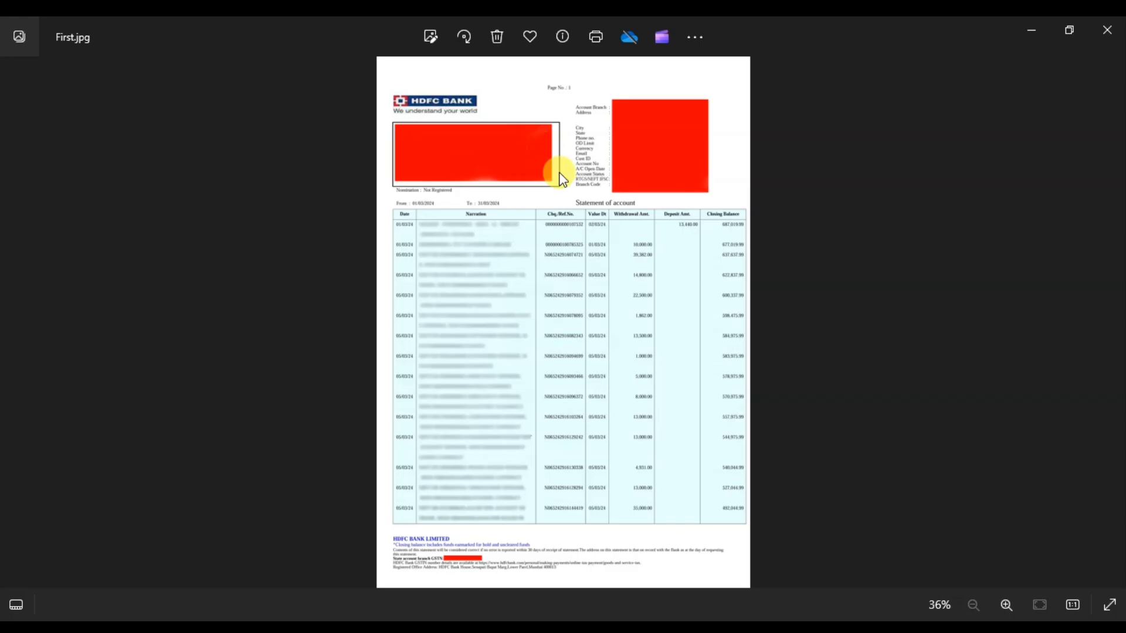
scroll(586, 227, "up", 5)
left_click_drag(398, 184, 445, 393)
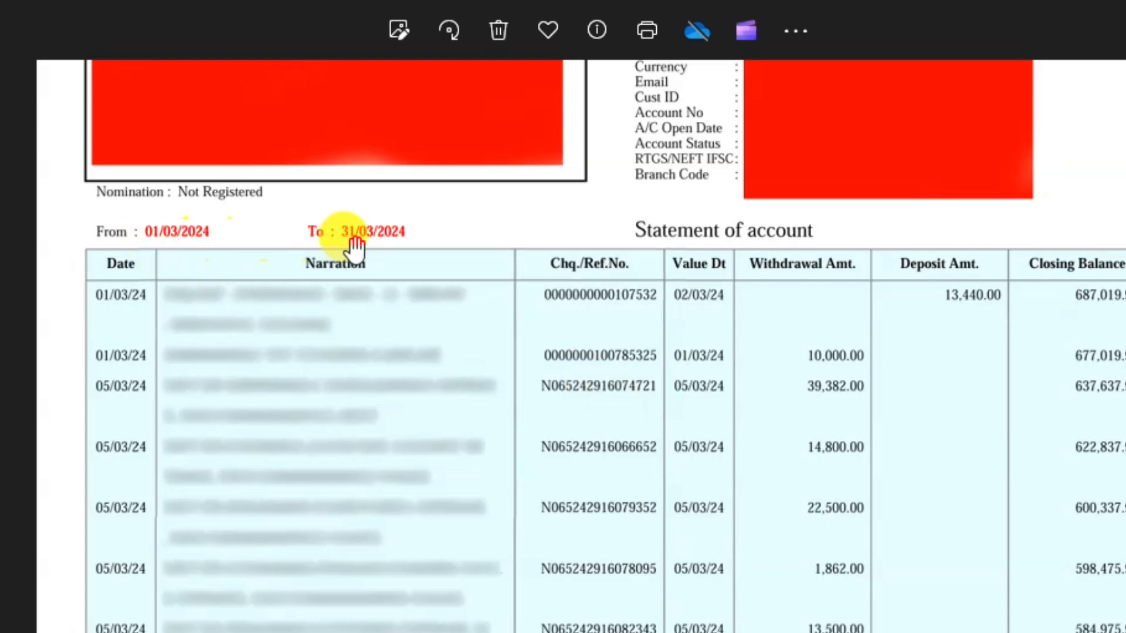
left_click_drag(609, 516, 477, 407)
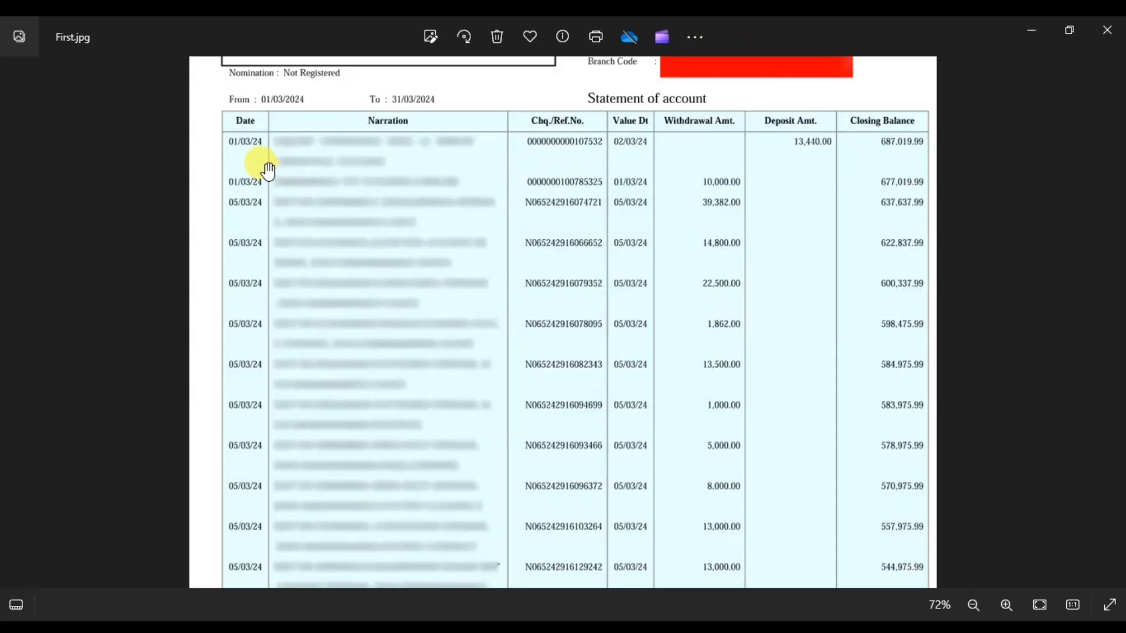
mouse_move(244, 146)
left_mouse_down()
mouse_move(247, 176)
mouse_move(247, 153)
left_mouse_up()
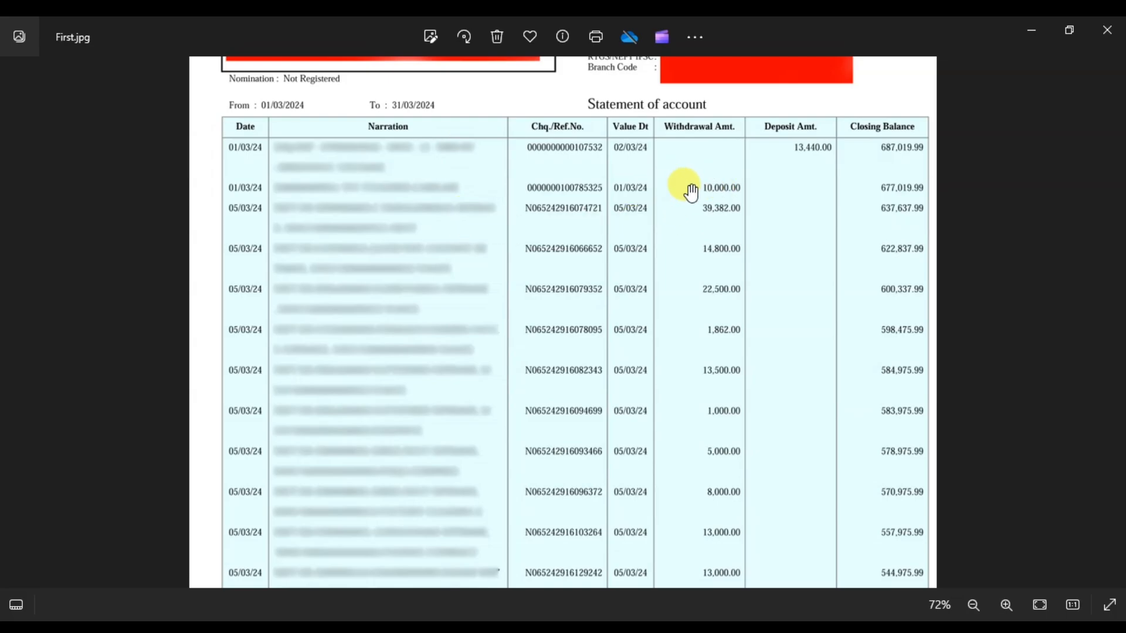
scroll(689, 182, "down", 1)
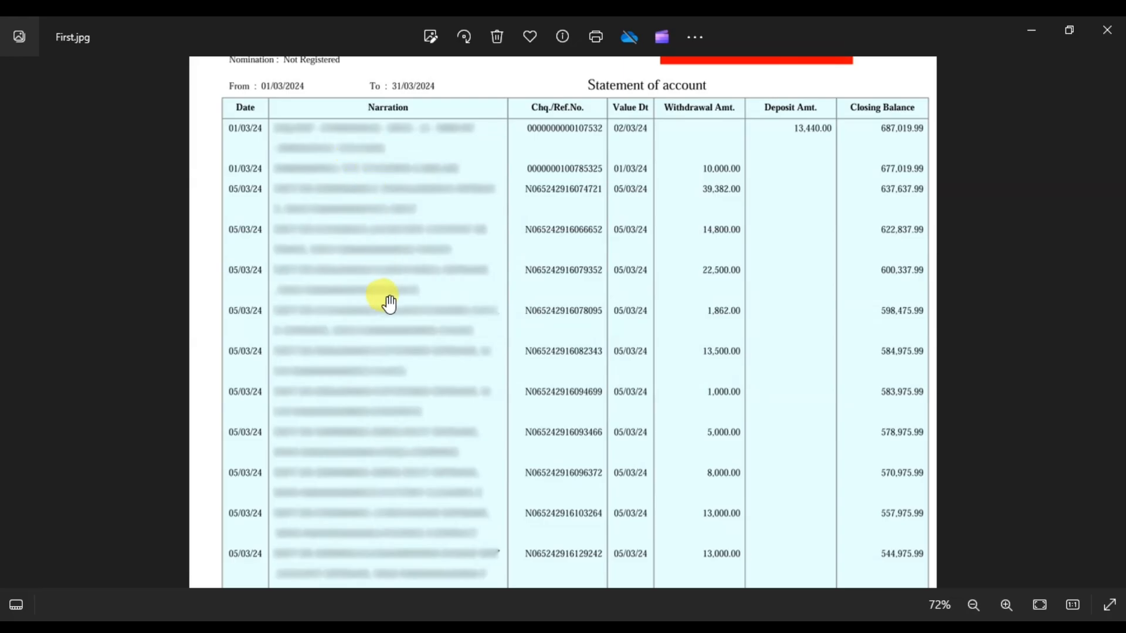
scroll(390, 329, "down", 1)
scroll(375, 209, "up", 3)
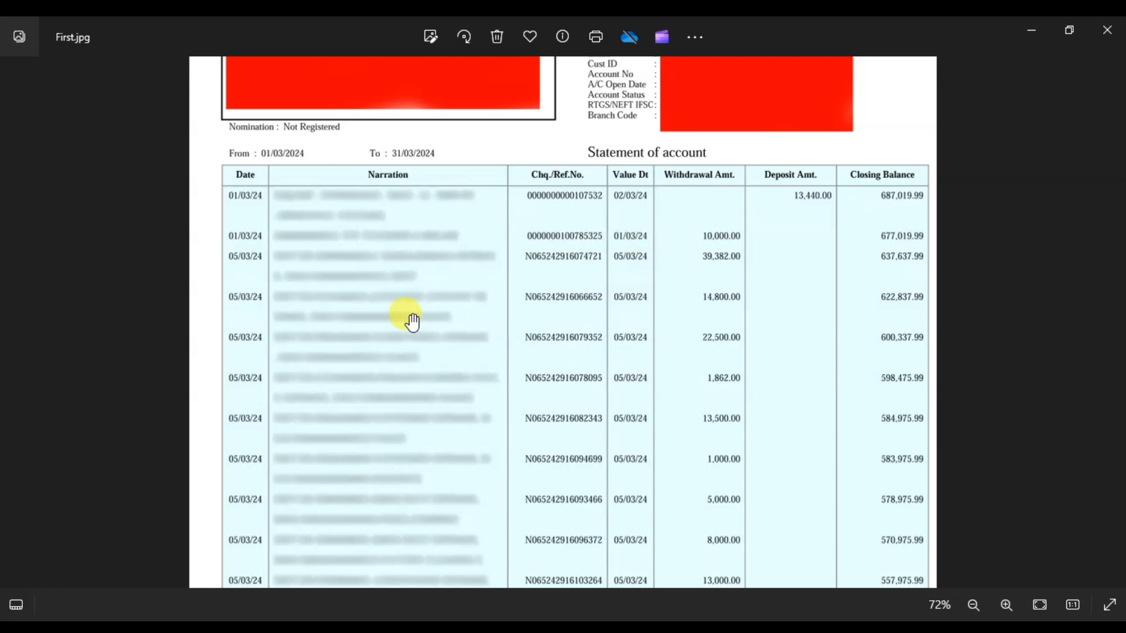
scroll(409, 286, "down", 1)
scroll(408, 286, "down", 2)
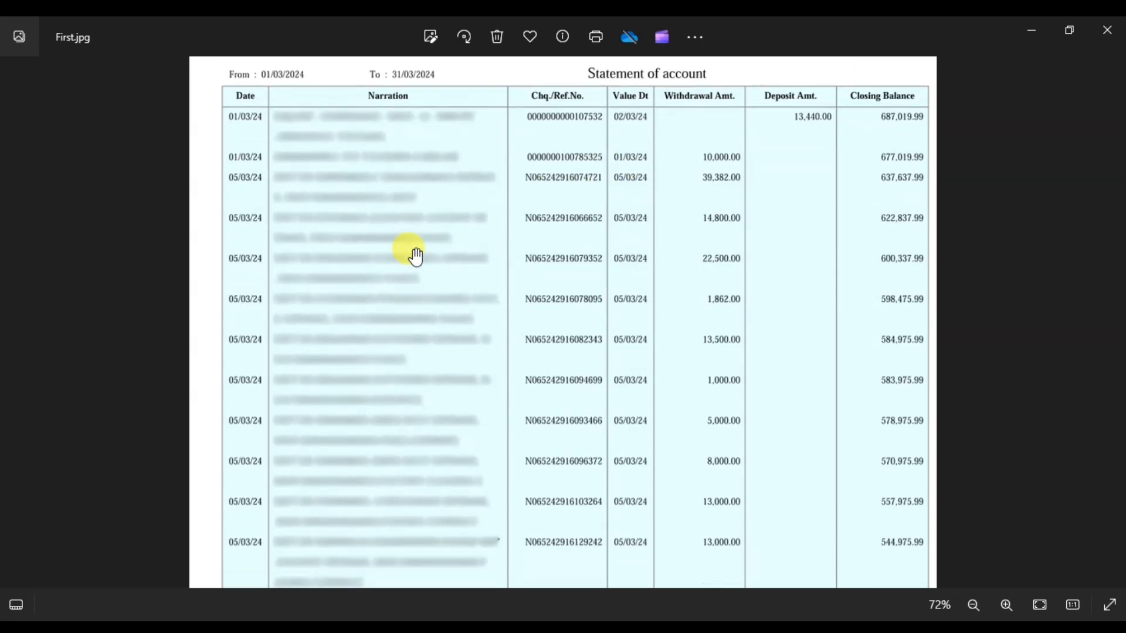
scroll(397, 252, "up", 2)
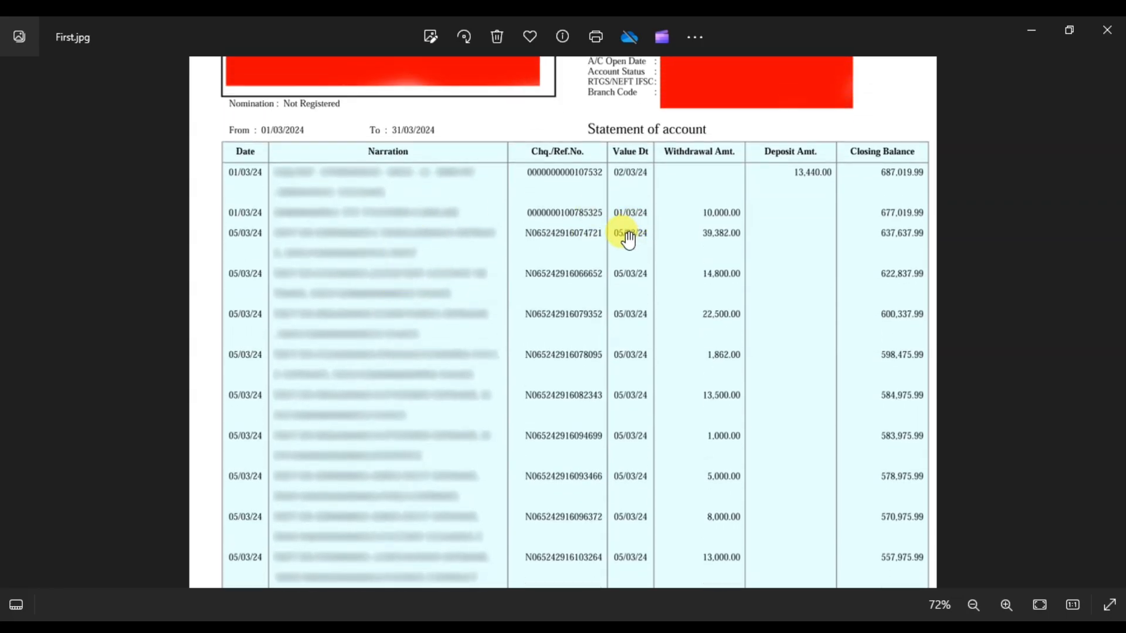
scroll(367, 201, "up", 1)
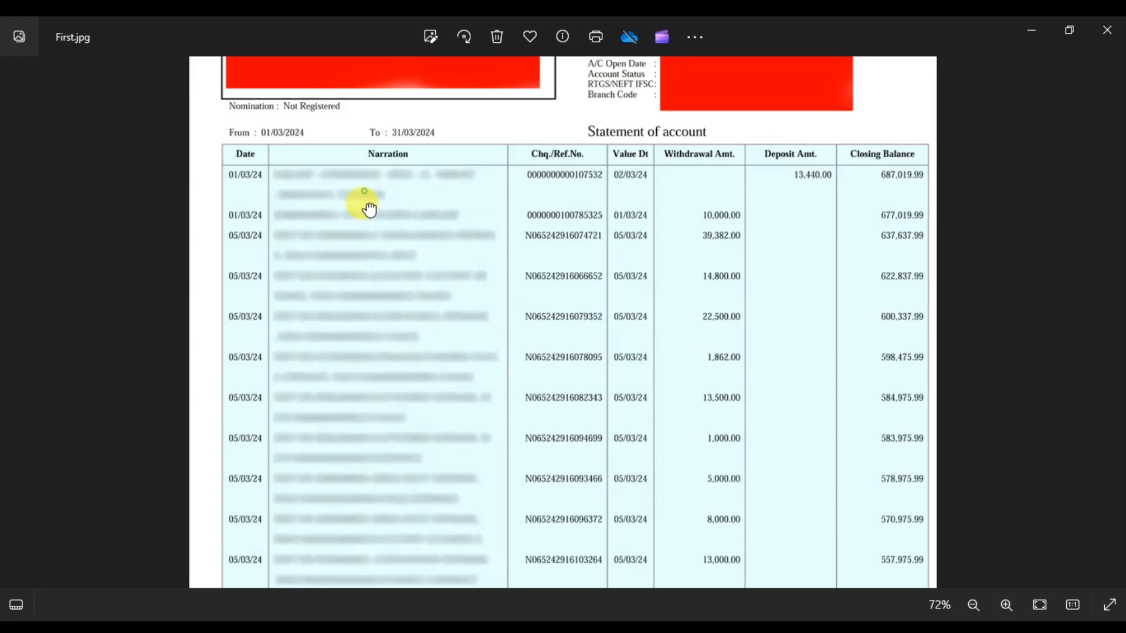
scroll(369, 202, "down", 1)
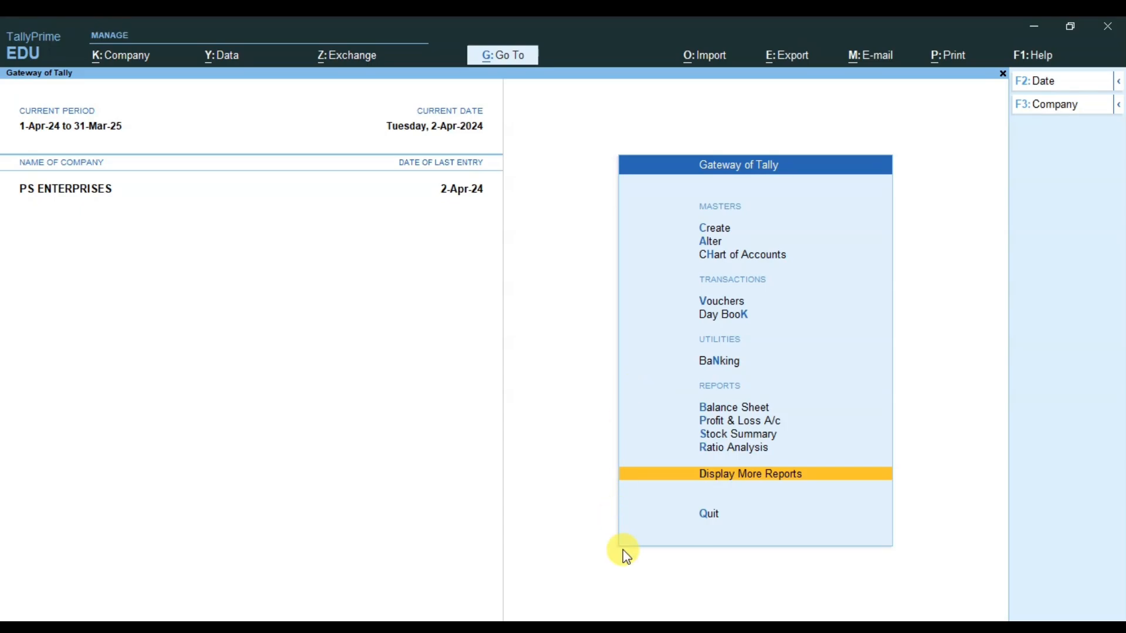
- Check the opening balance in Last.jpg, return to TallyPrime and set the period from 1-4-2023 to 31-3-2024
left_click(713, 561)
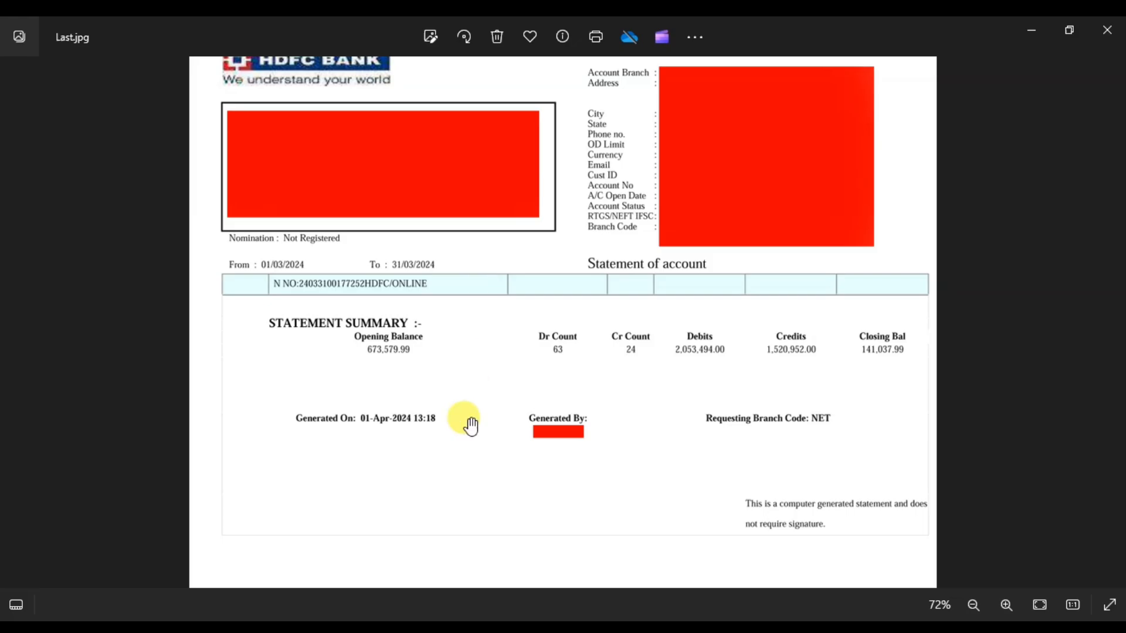
left_click(489, 612)
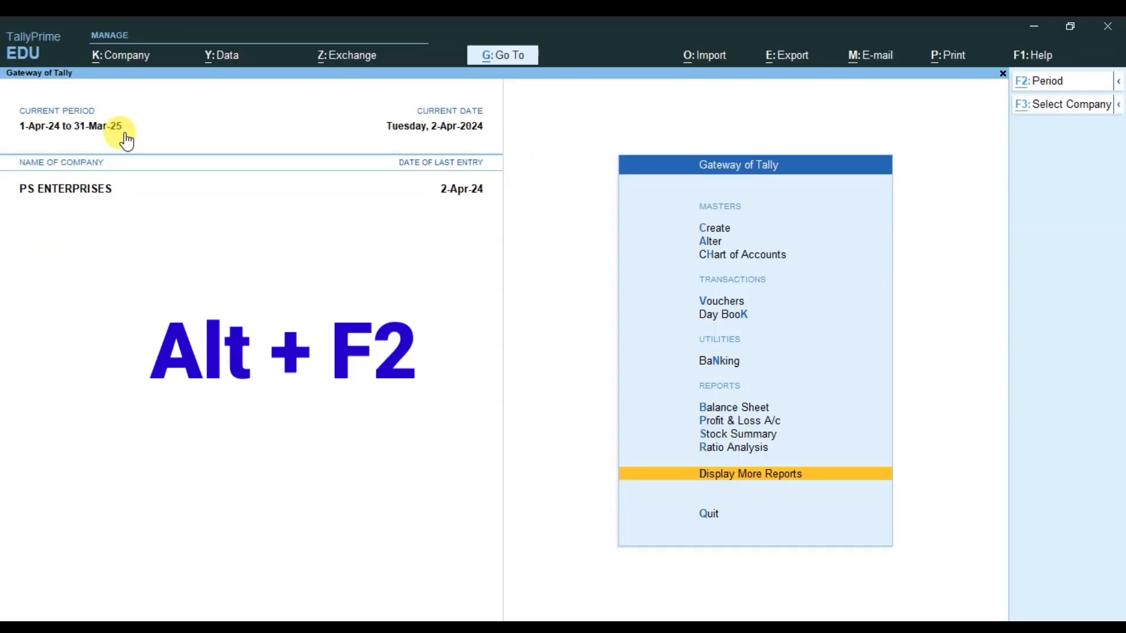
key("alt+F2")
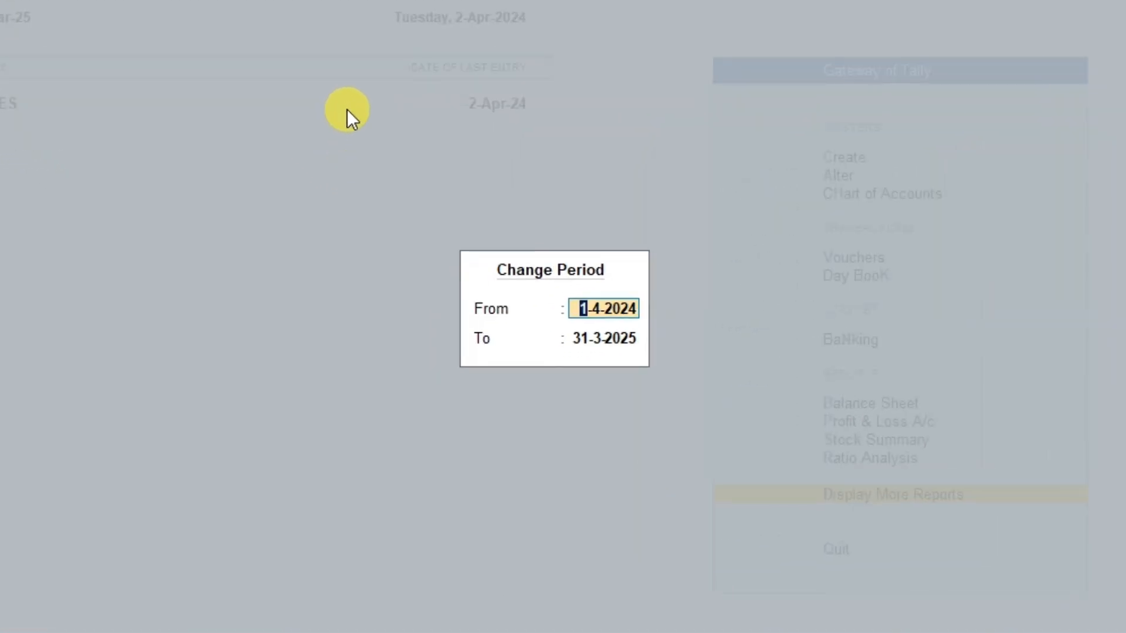
type("a23")
key("Return")
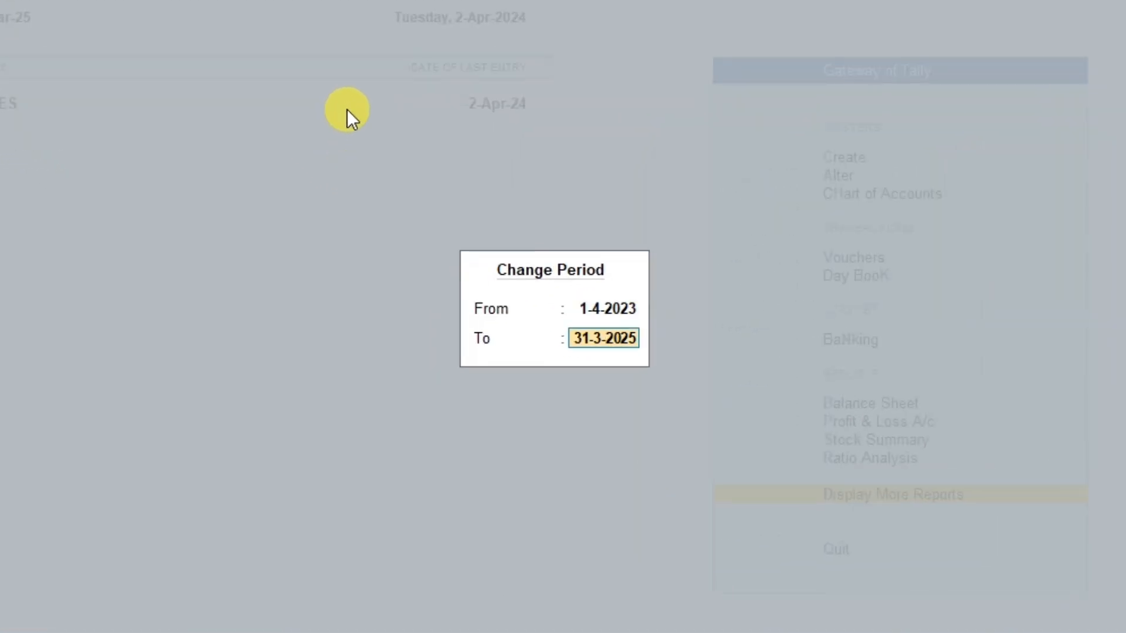
type("m24")
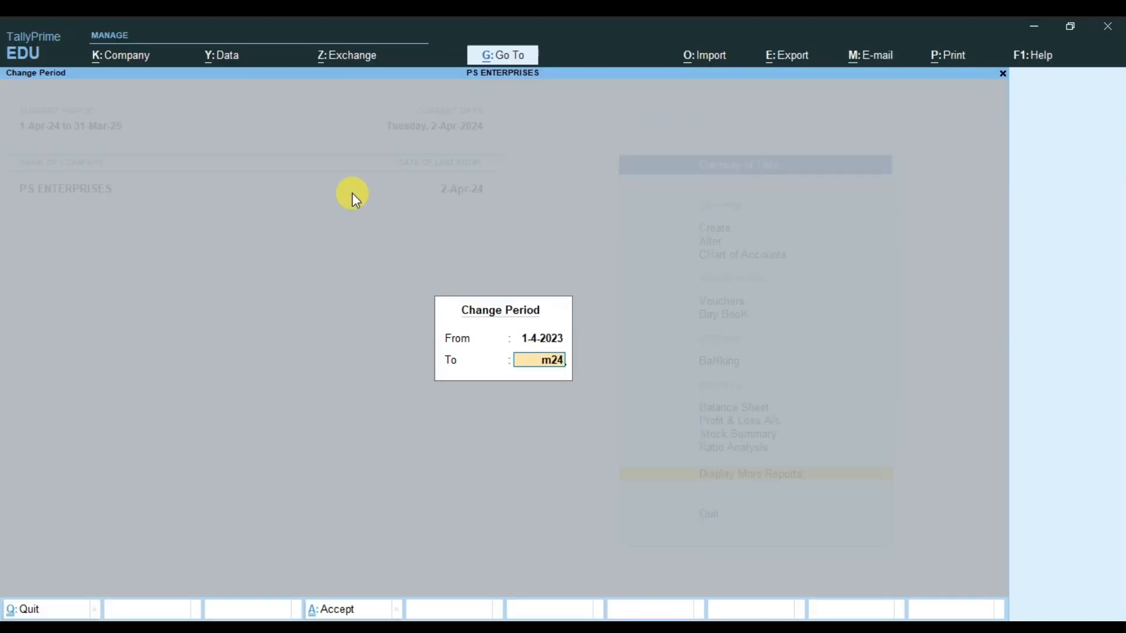
key("Return")
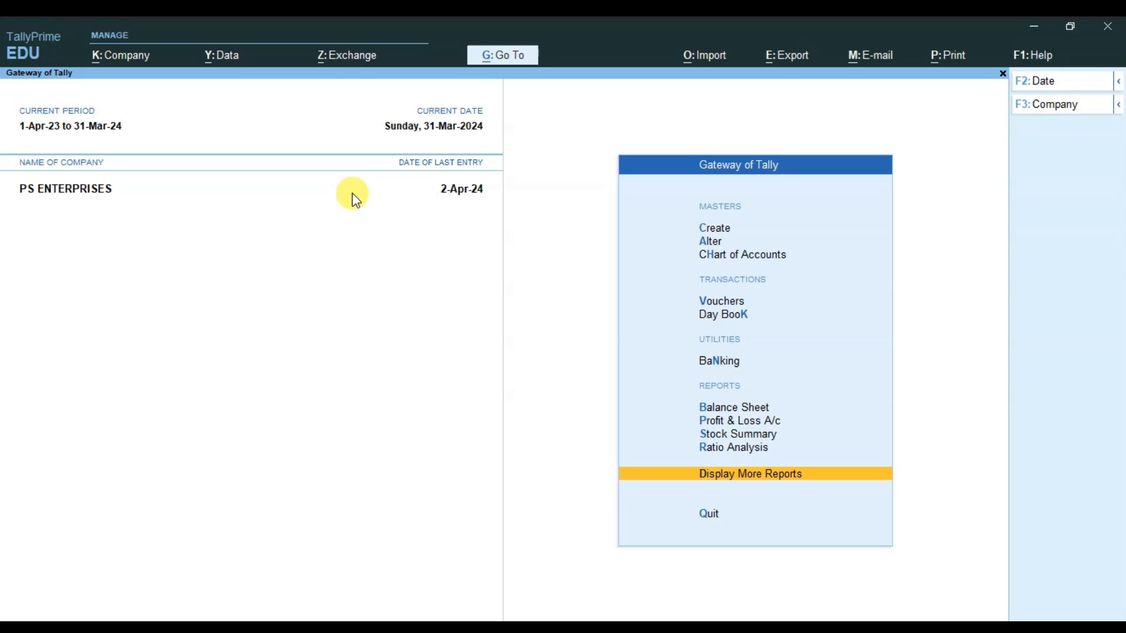
- Set the current date to 1 March 2024
key("F2")
type("1")
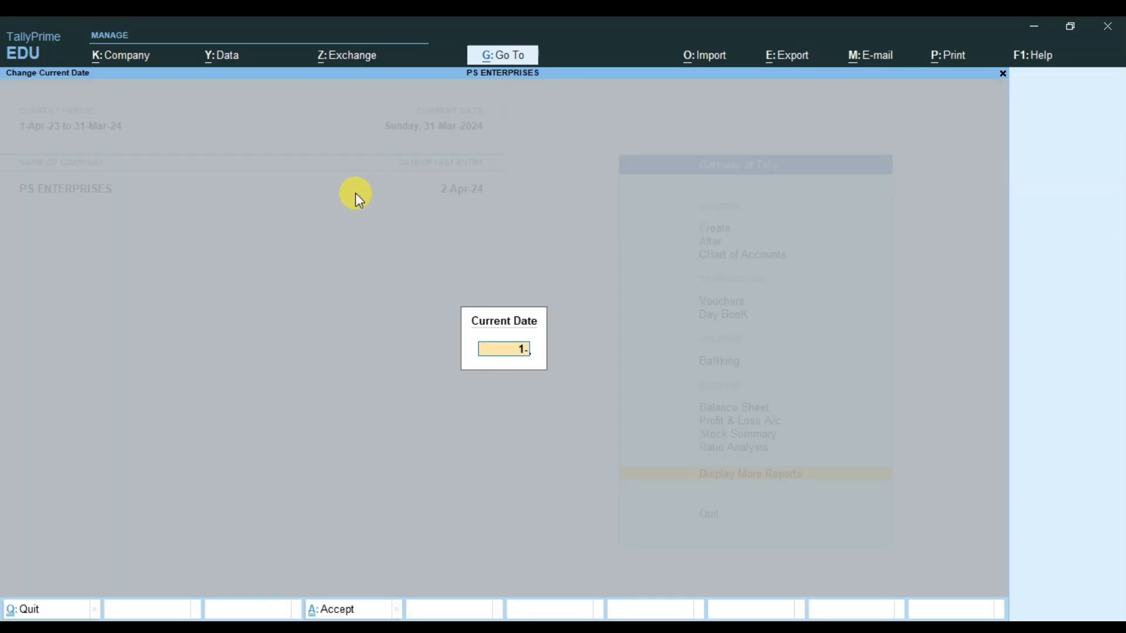
type("-3")
key("Return")
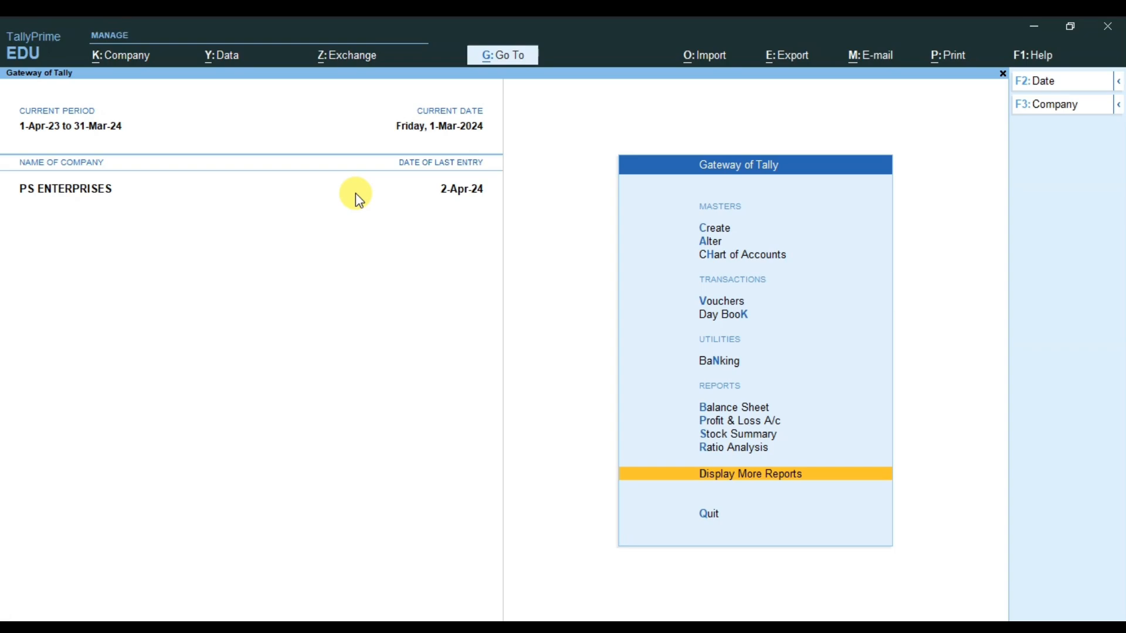
- Start a payment voucher with HDFC BANK as the account and compare its current balance with the opening balance in Last.jpg
key("v")
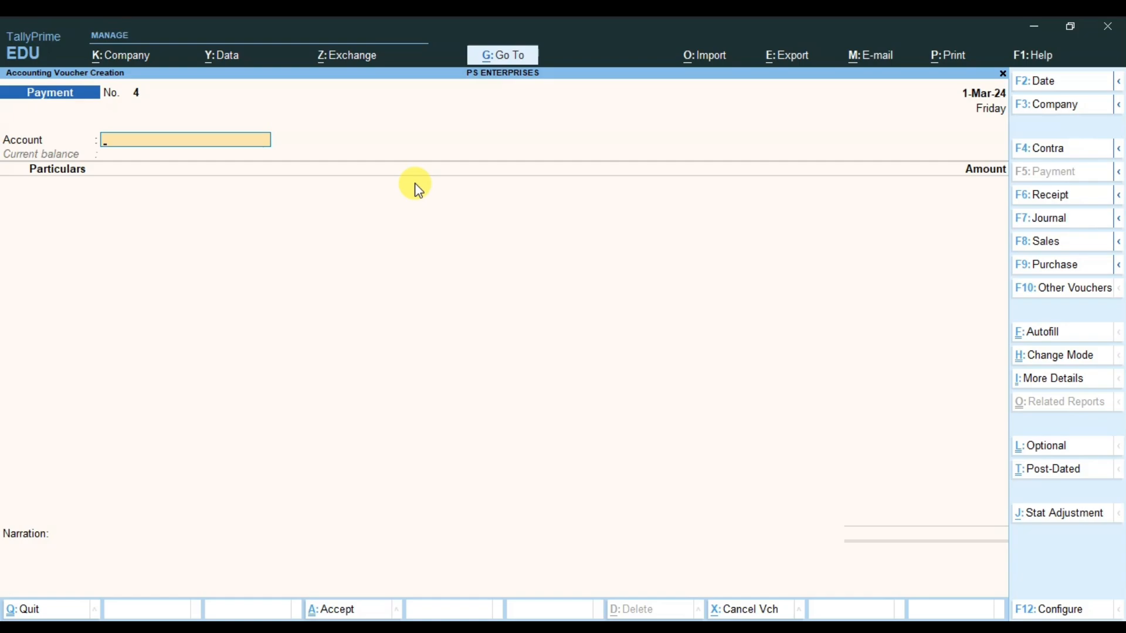
type("Hdf")
key("Return")
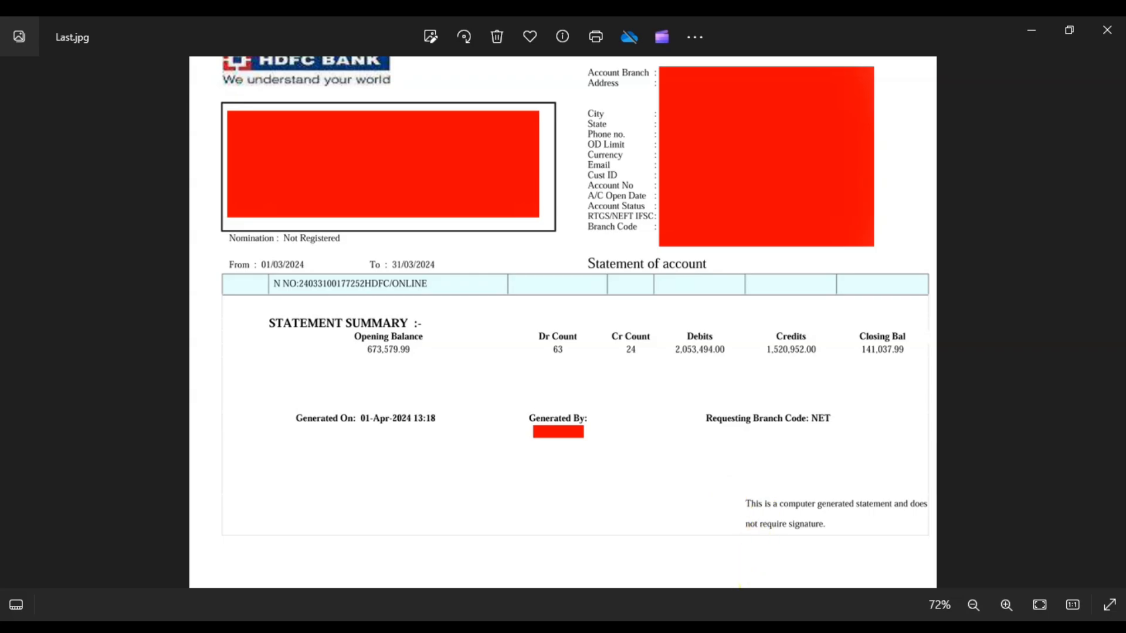
mouse_move(501, 628)
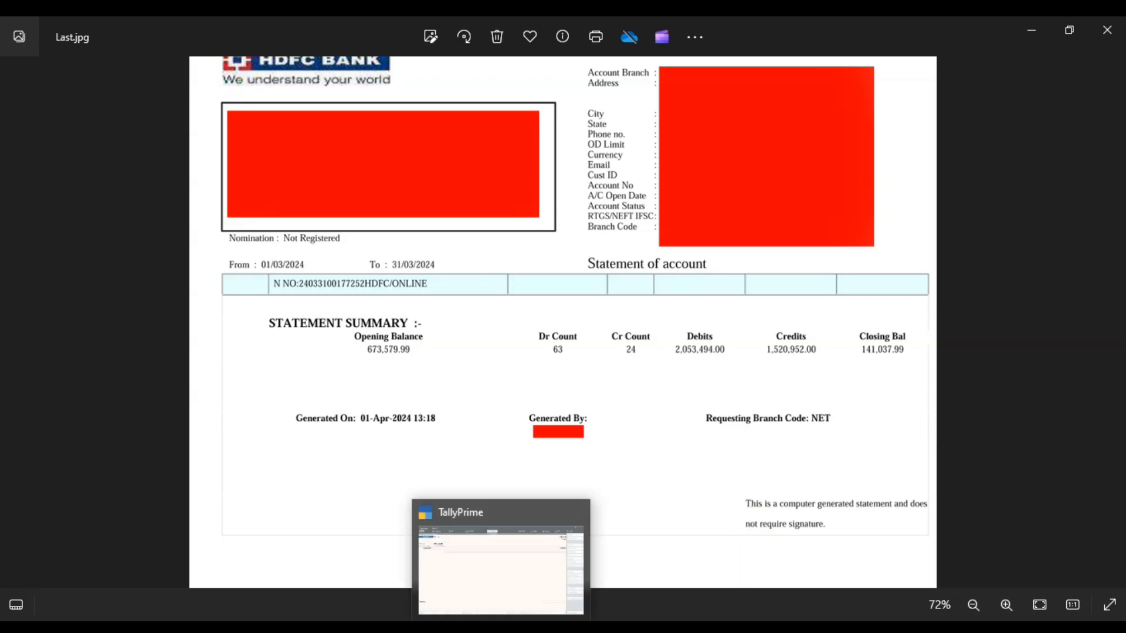
left_click(501, 557)
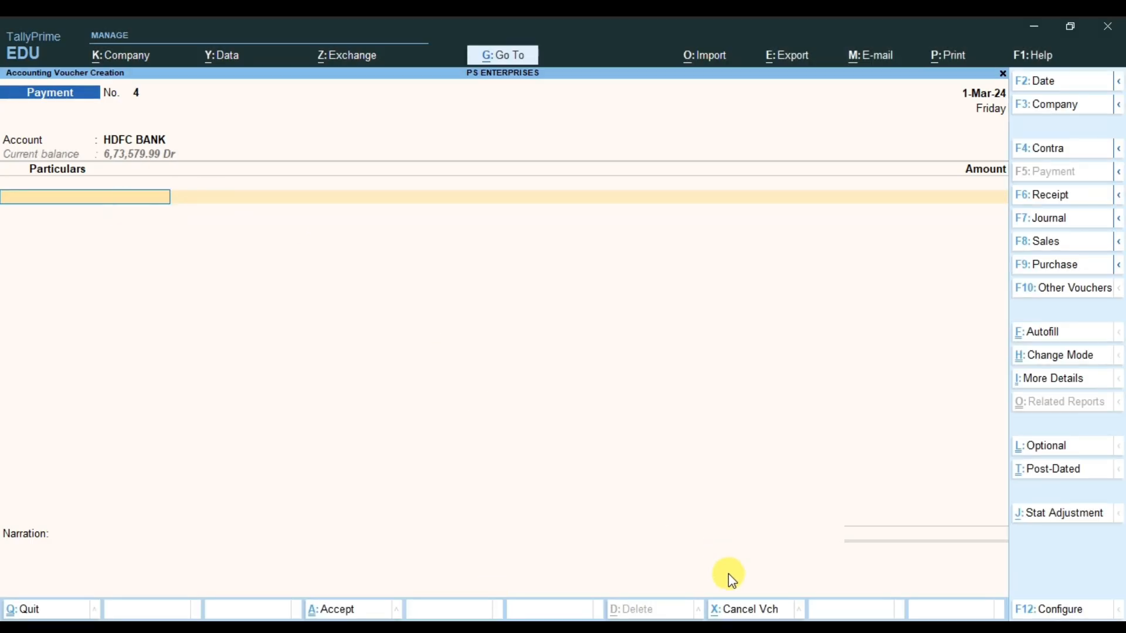
- Switch to Photos and review the withdrawal and deposit entries in First.jpg down to the end of the page
key("alt+Tab")
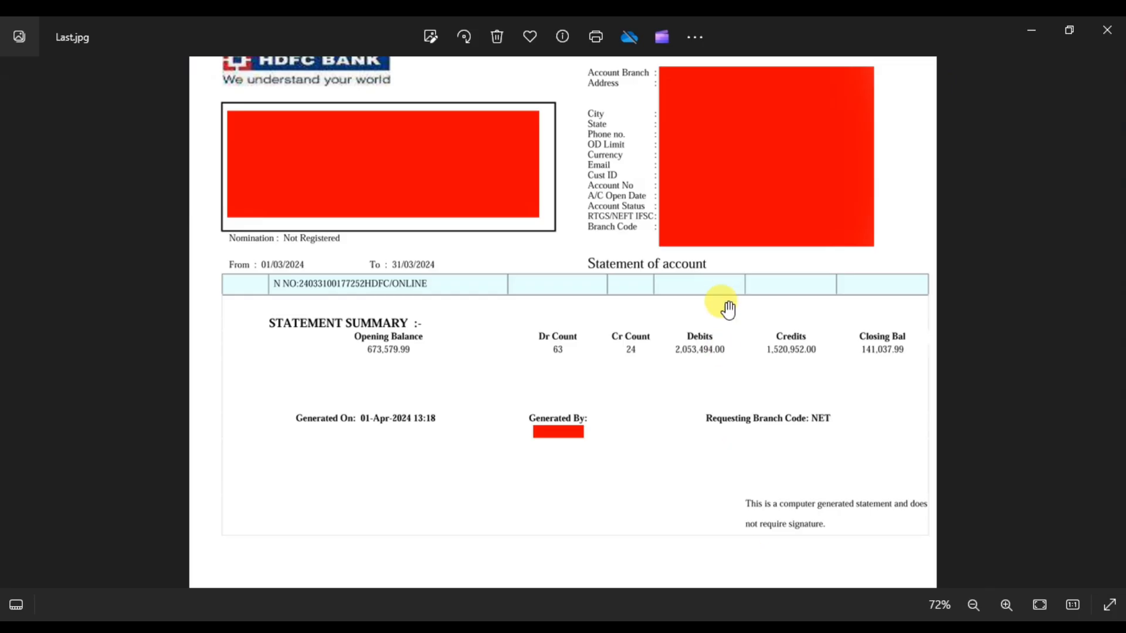
double_click(593, 299)
key("Left")
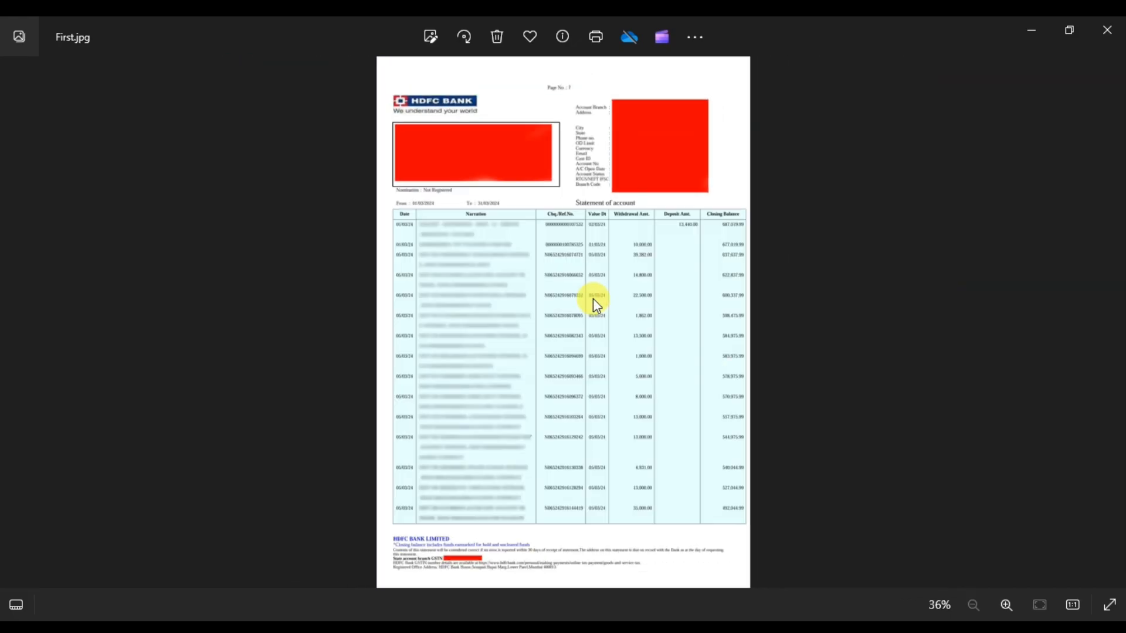
double_click(587, 252)
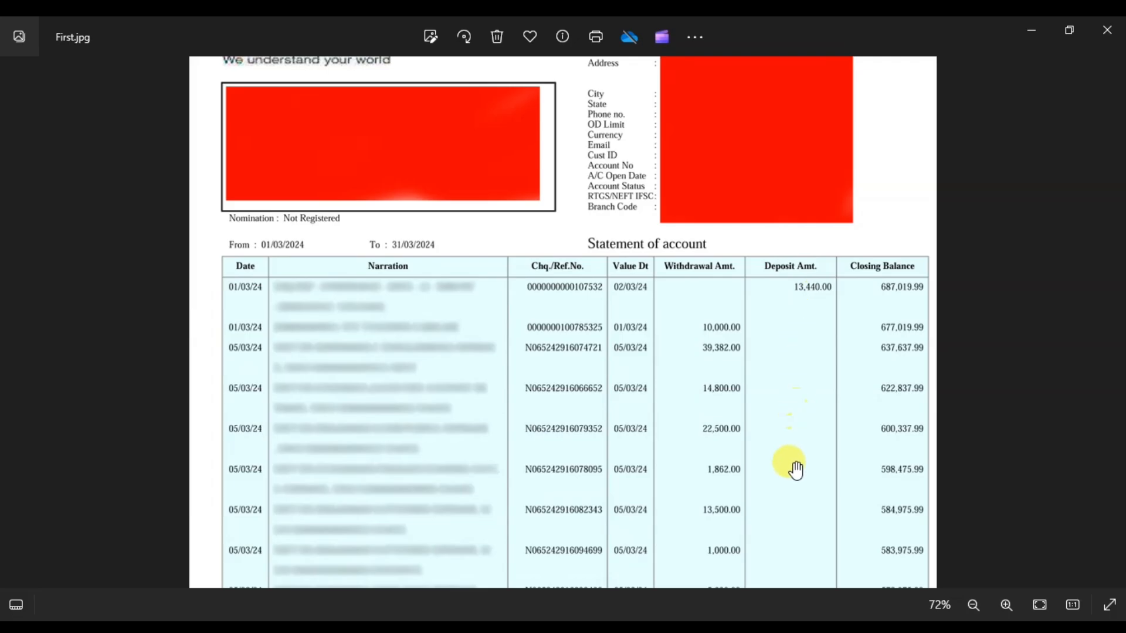
scroll(791, 432, "down", 5)
scroll(786, 258, "down", 3)
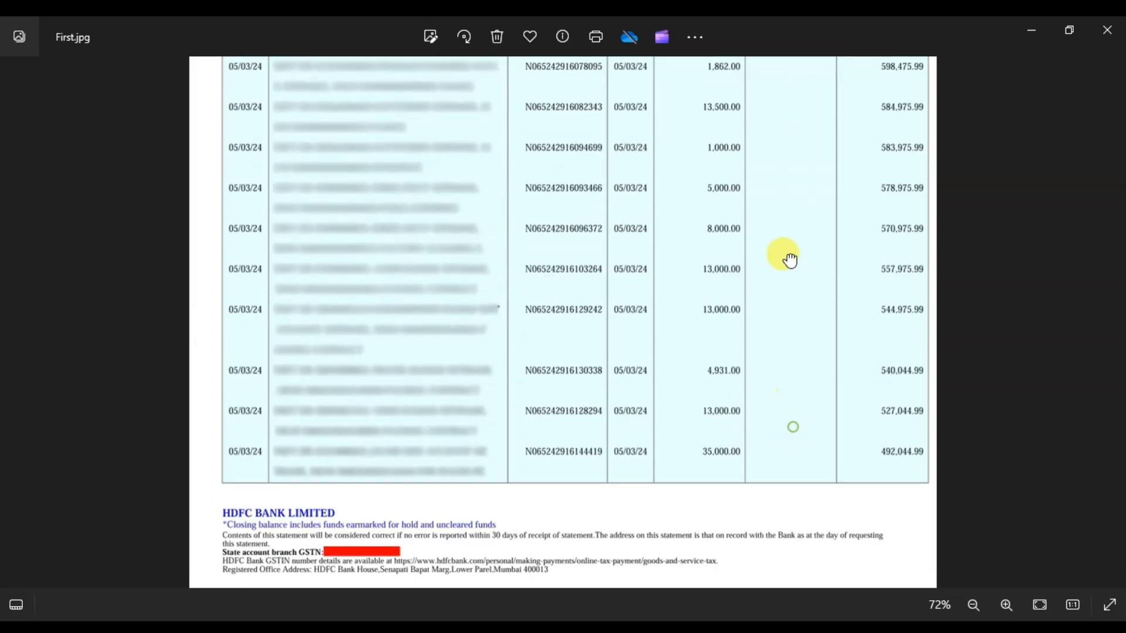
- Examine the 01/03/24 deposit and the withdrawal entries below it in the First.jpg bank statement
scroll(783, 332, "up", 5)
scroll(794, 269, "up", 5)
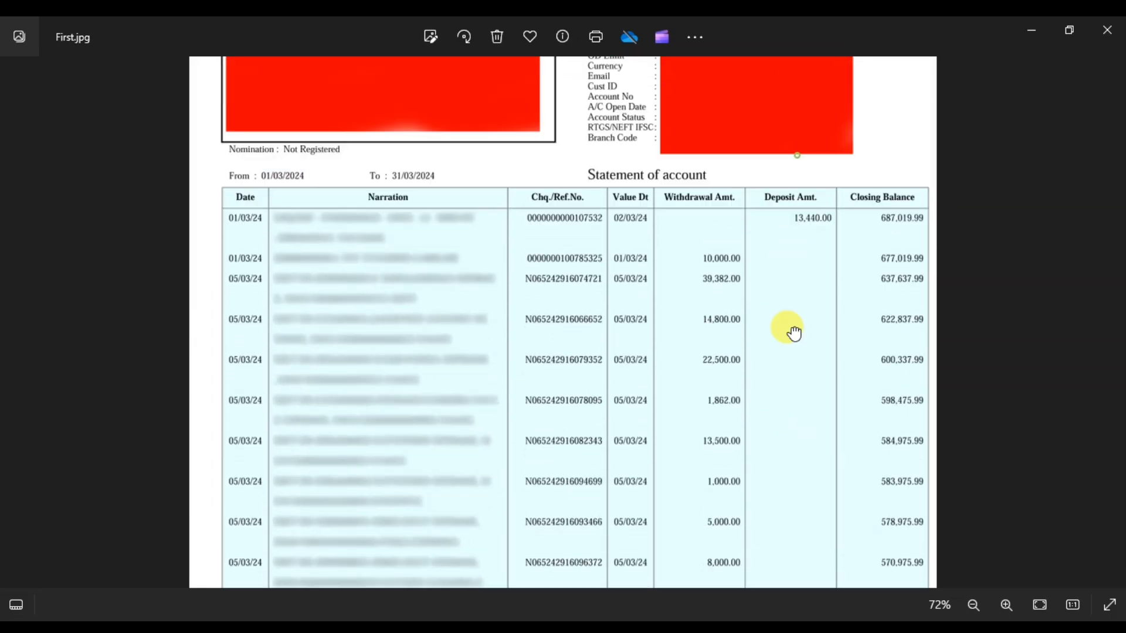
scroll(787, 276, "down", 3)
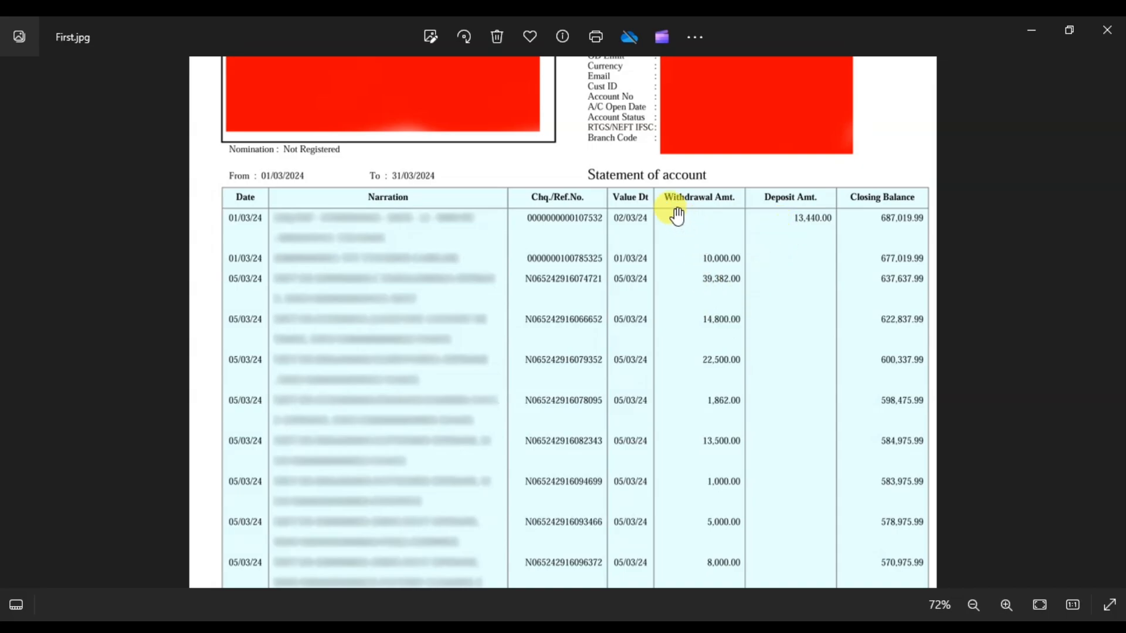
scroll(695, 381, "down", 3)
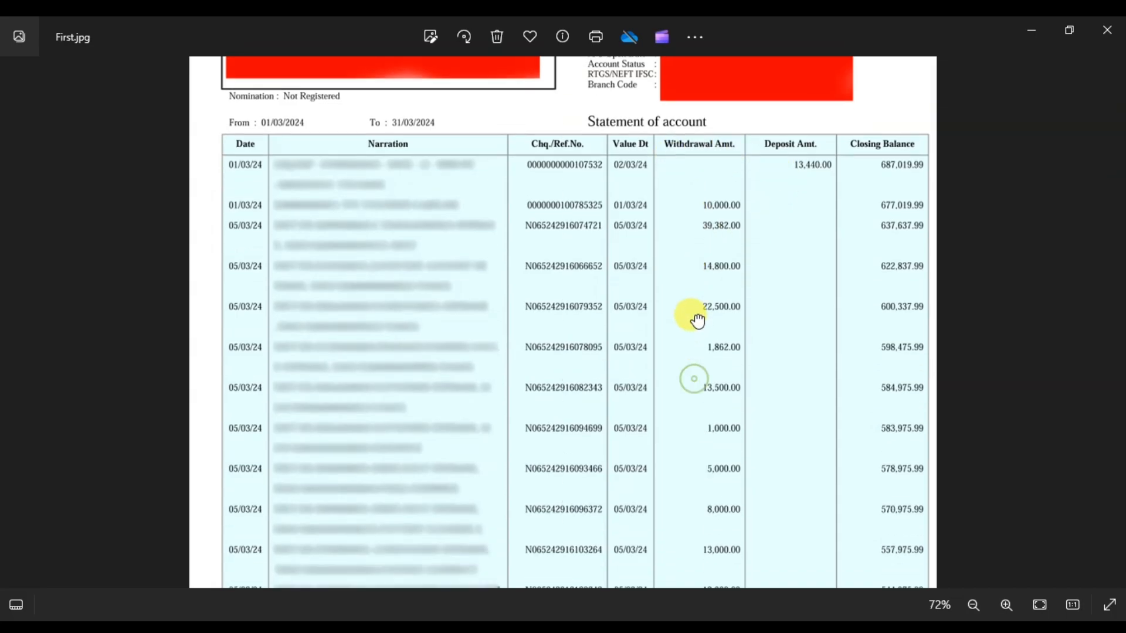
left_click_drag(703, 186, 696, 413)
scroll(696, 413, "up", 2)
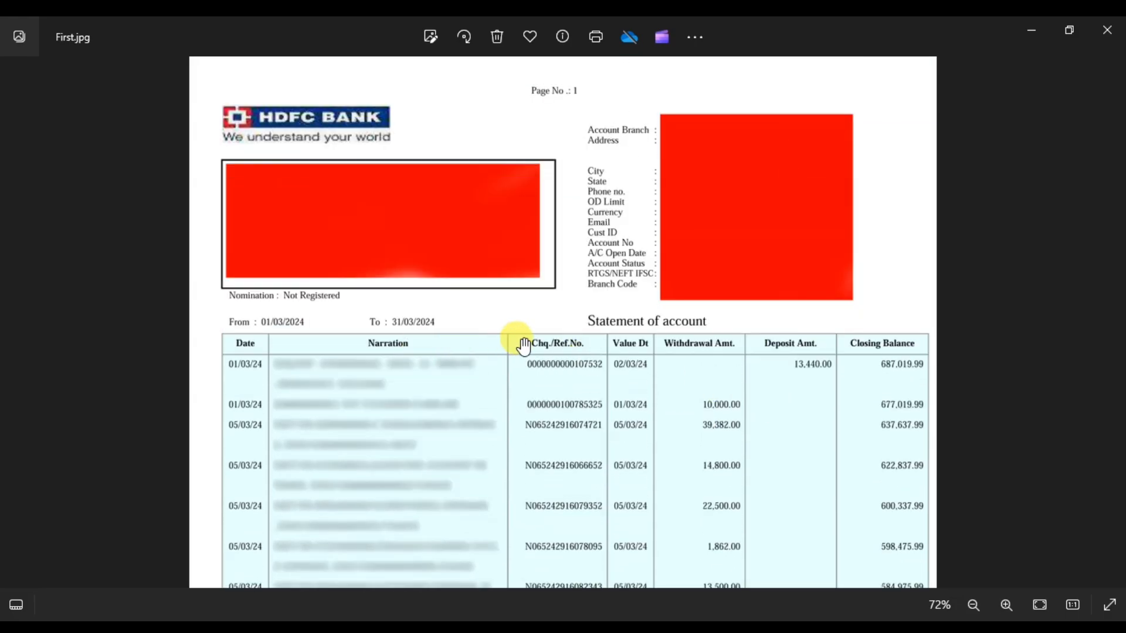
scroll(535, 296, "down", 1)
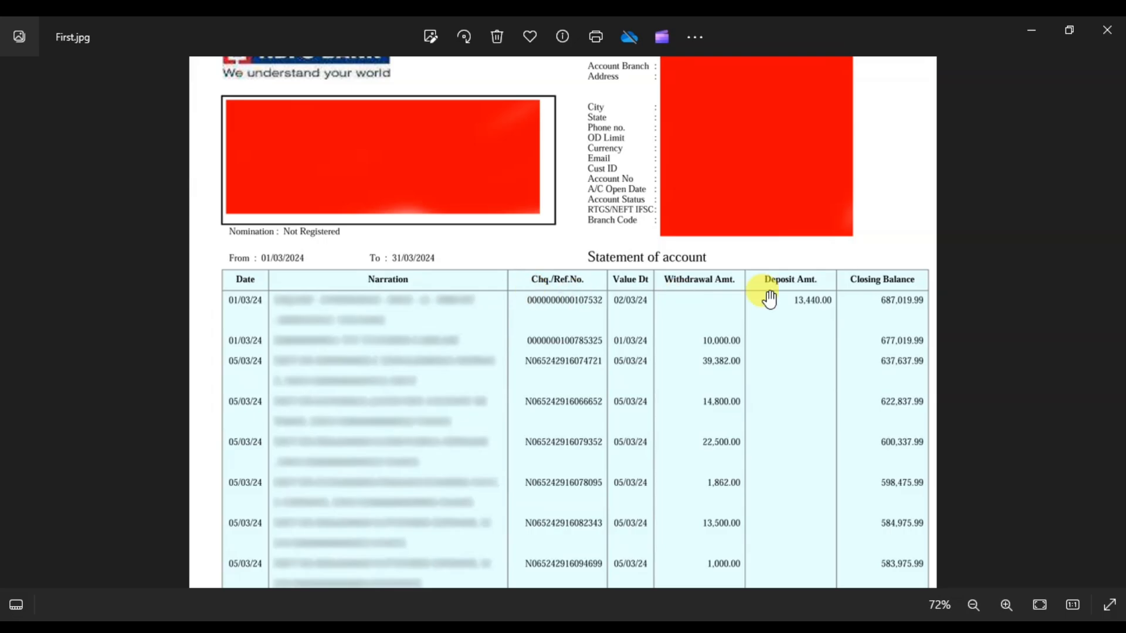
scroll(573, 327, "up", 2)
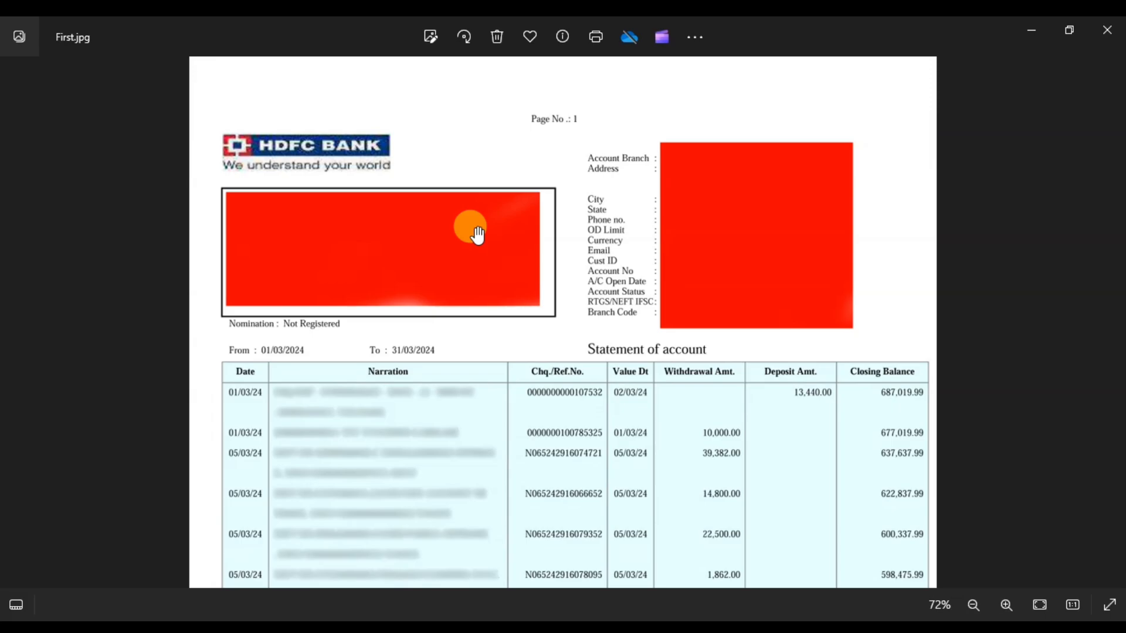
scroll(546, 324, "down", 1)
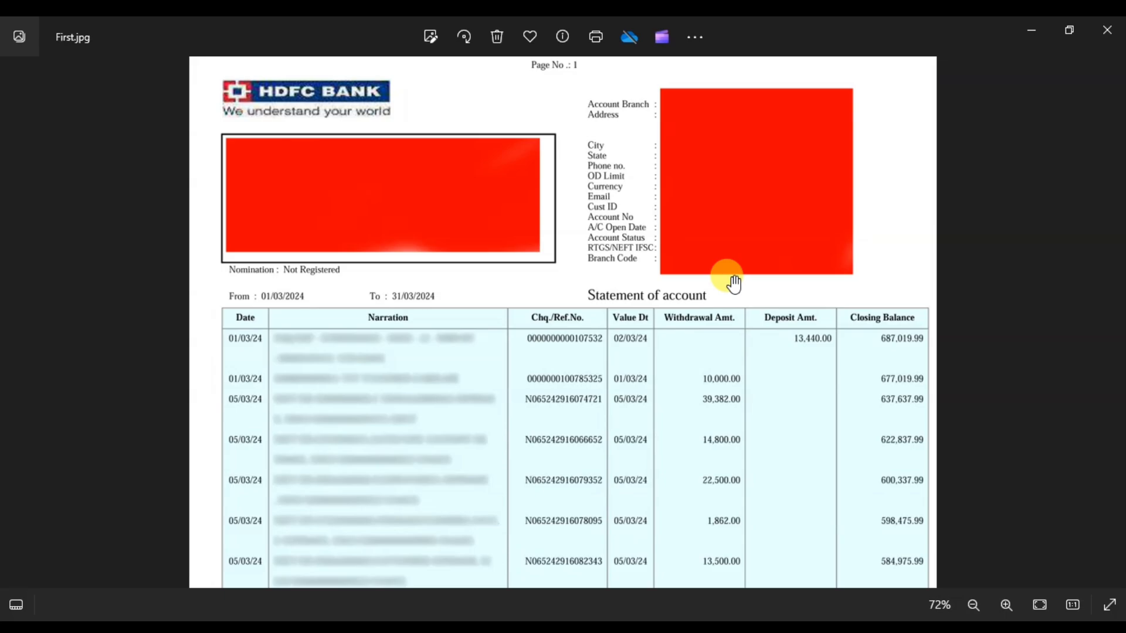
scroll(711, 435, "down", 1)
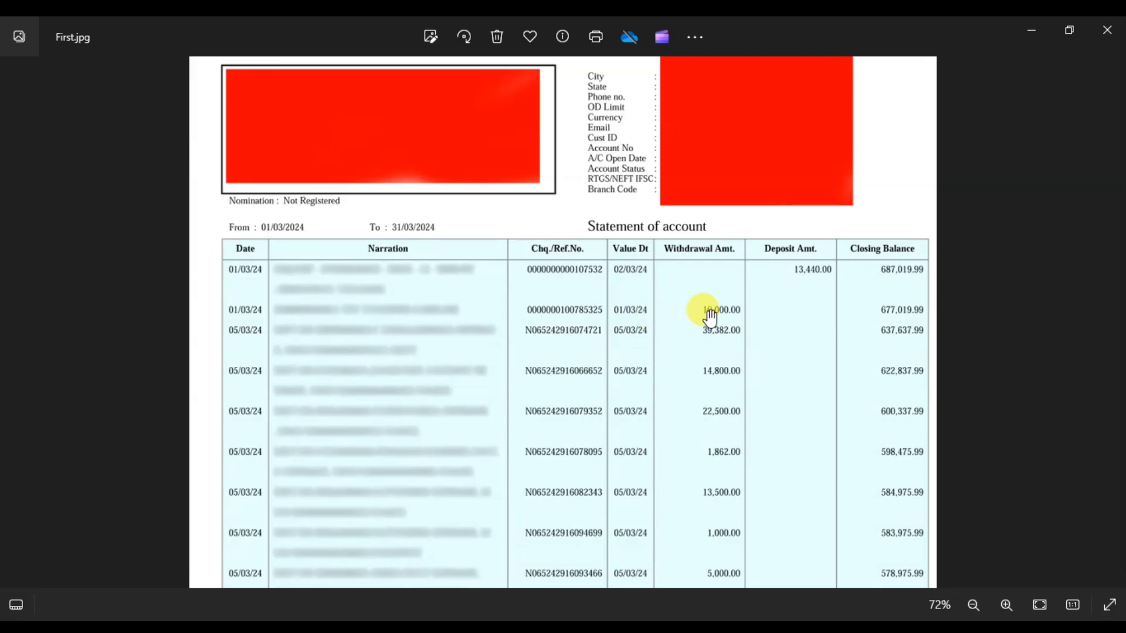
scroll(709, 317, "up", 1)
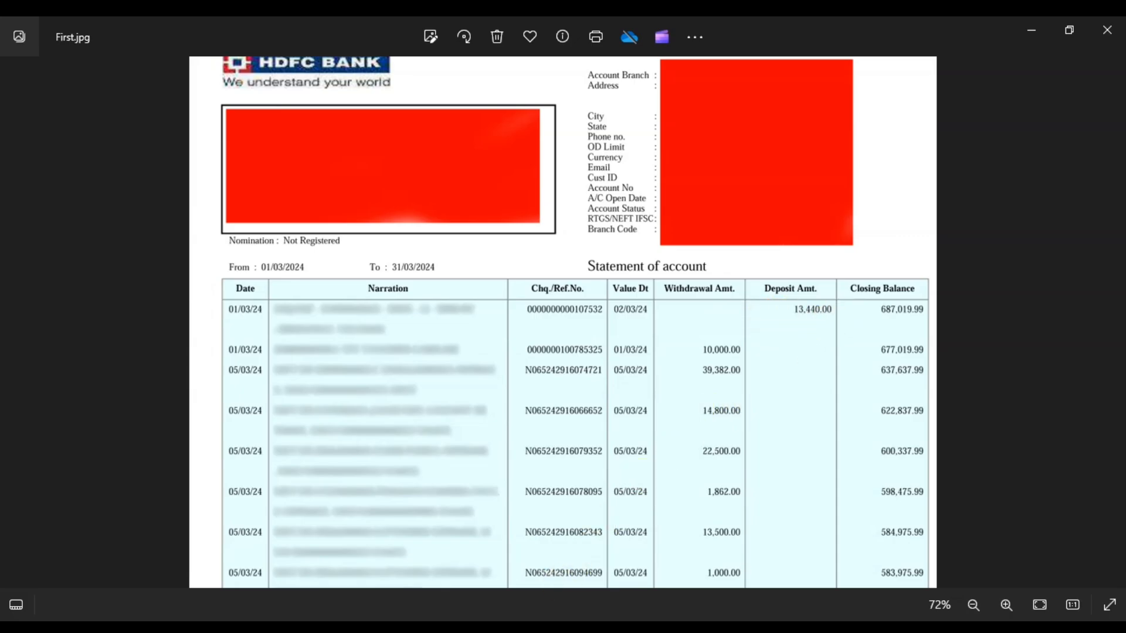
- Switch to TallyPrime, start a receipt voucher with HDFC BANK as the account, and check the first deposit in First.jpg
left_click(566, 627)
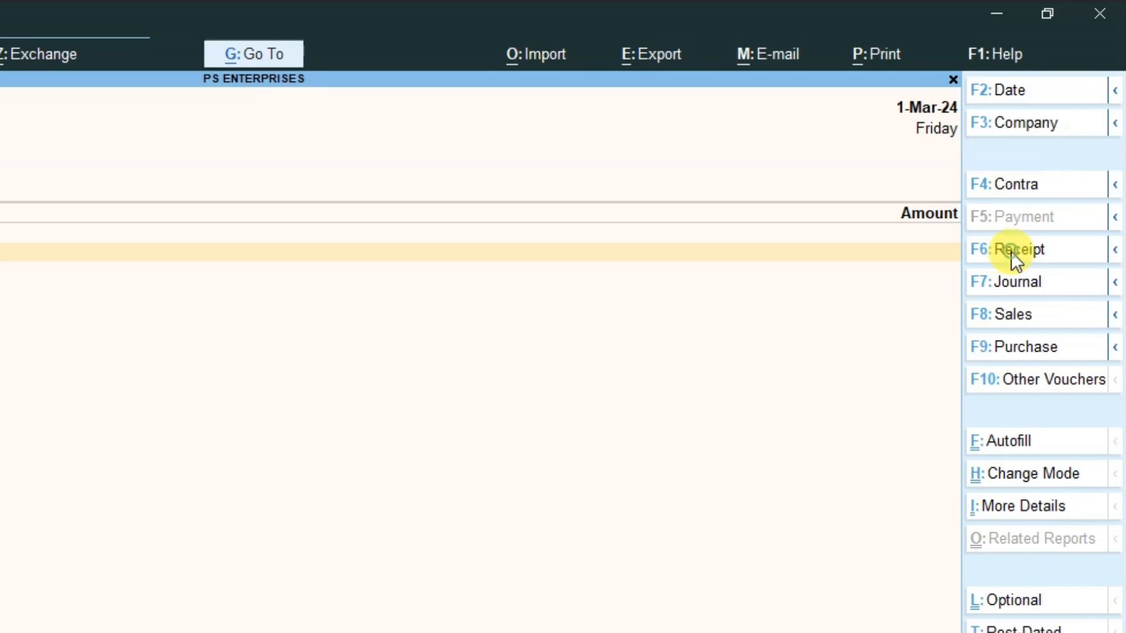
left_click(1011, 251)
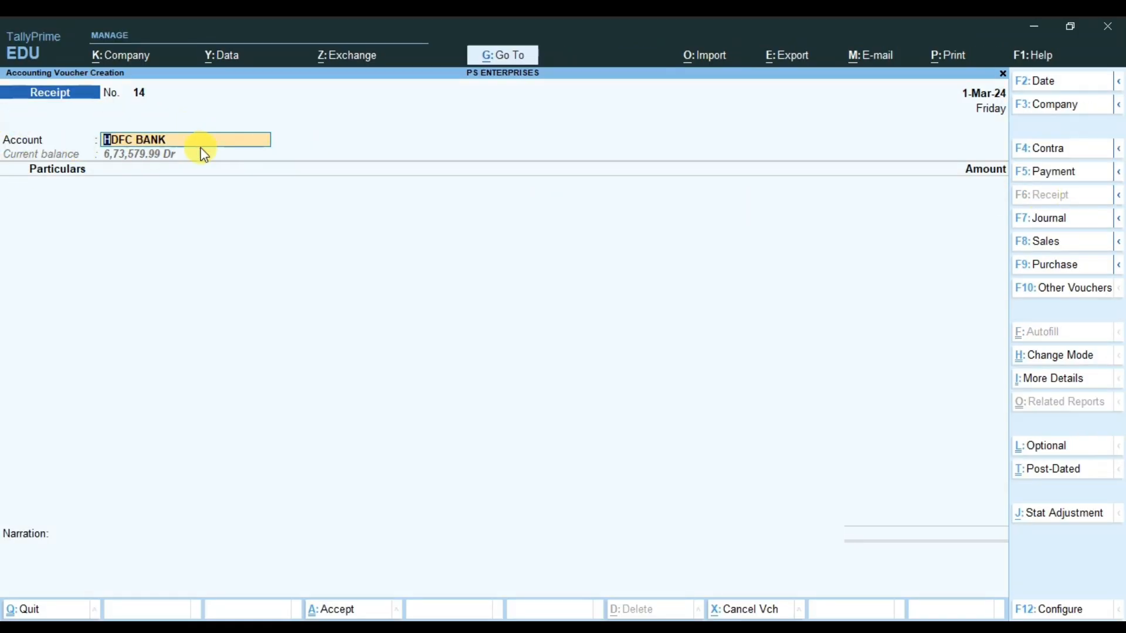
key("Return")
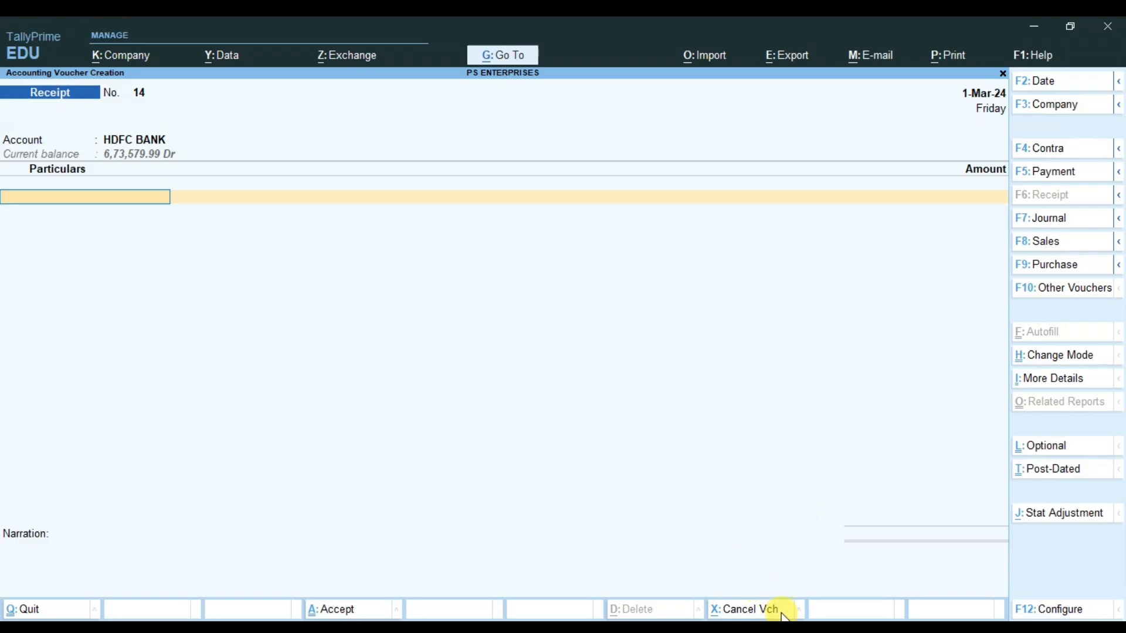
left_click(750, 628)
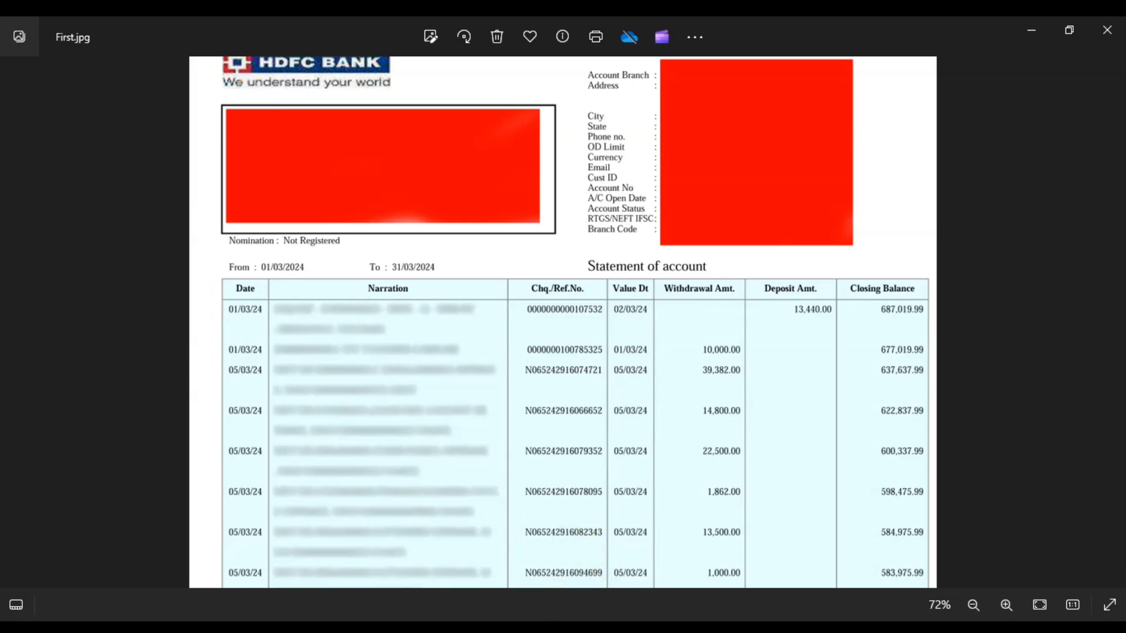
left_click(721, 628)
- Credit the second of the ledgers matching "Mis" in the receipt with an amount of 13440
type("Mis")
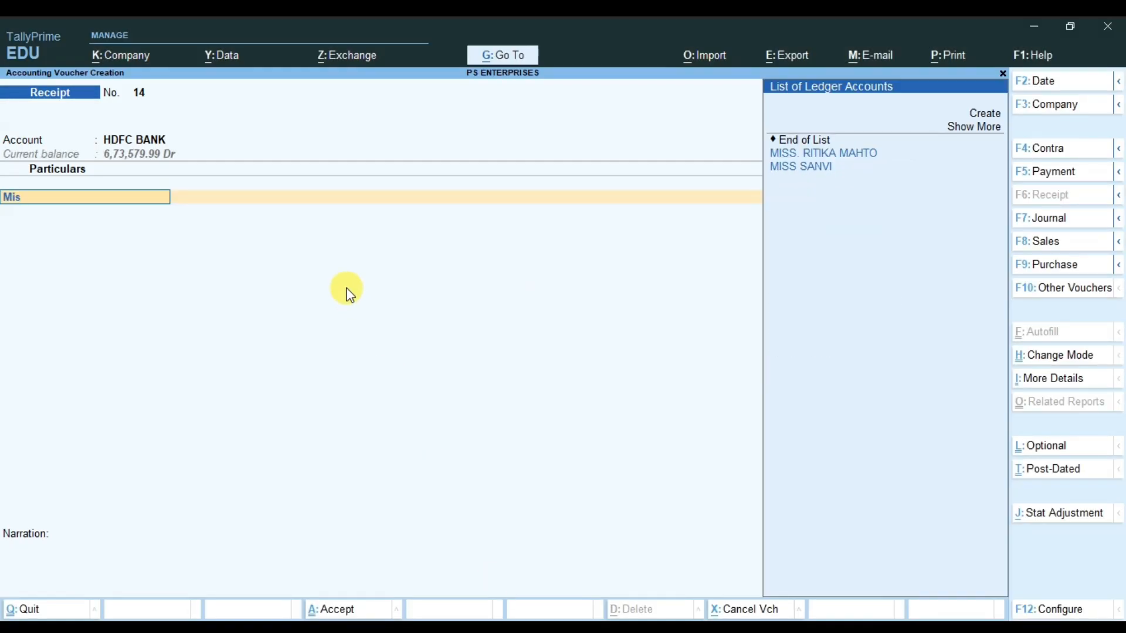
key("Down")
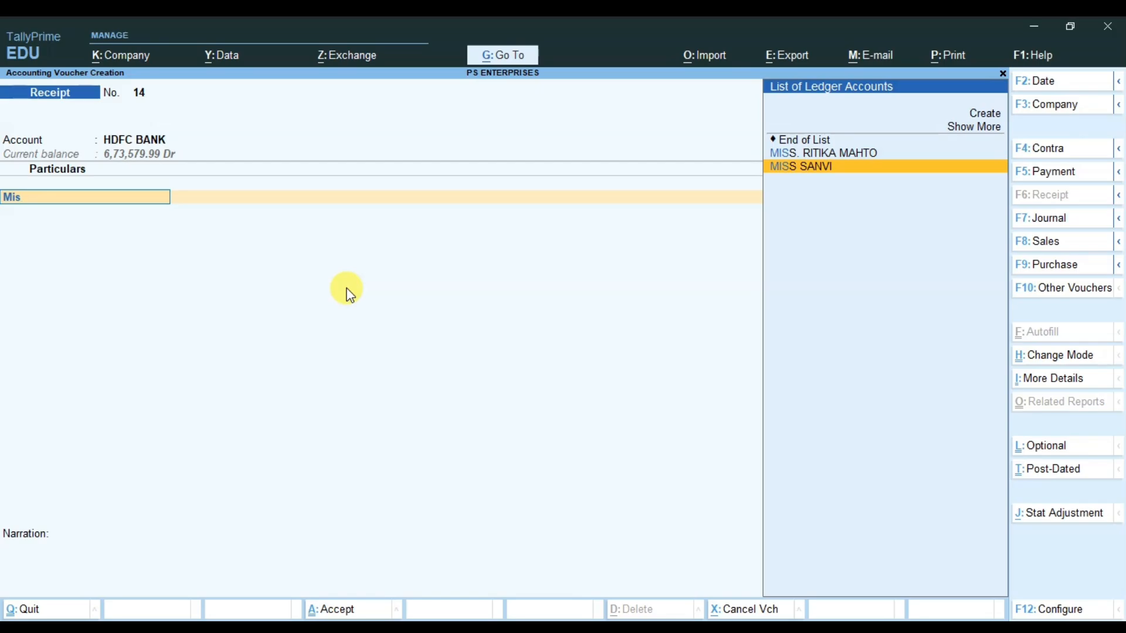
key("Return")
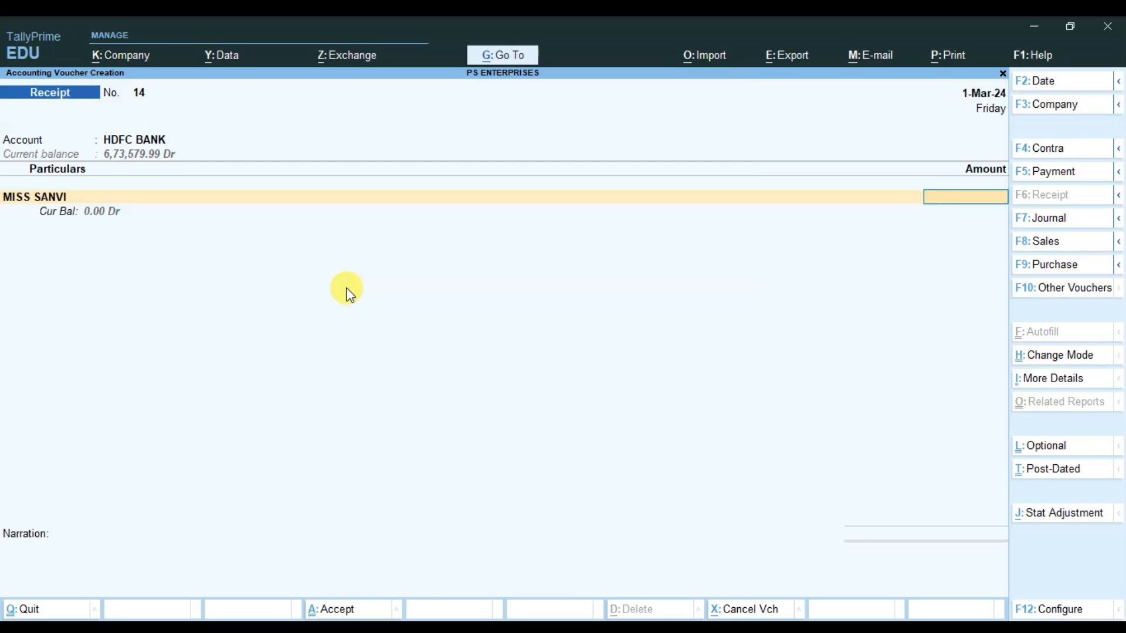
type("13440")
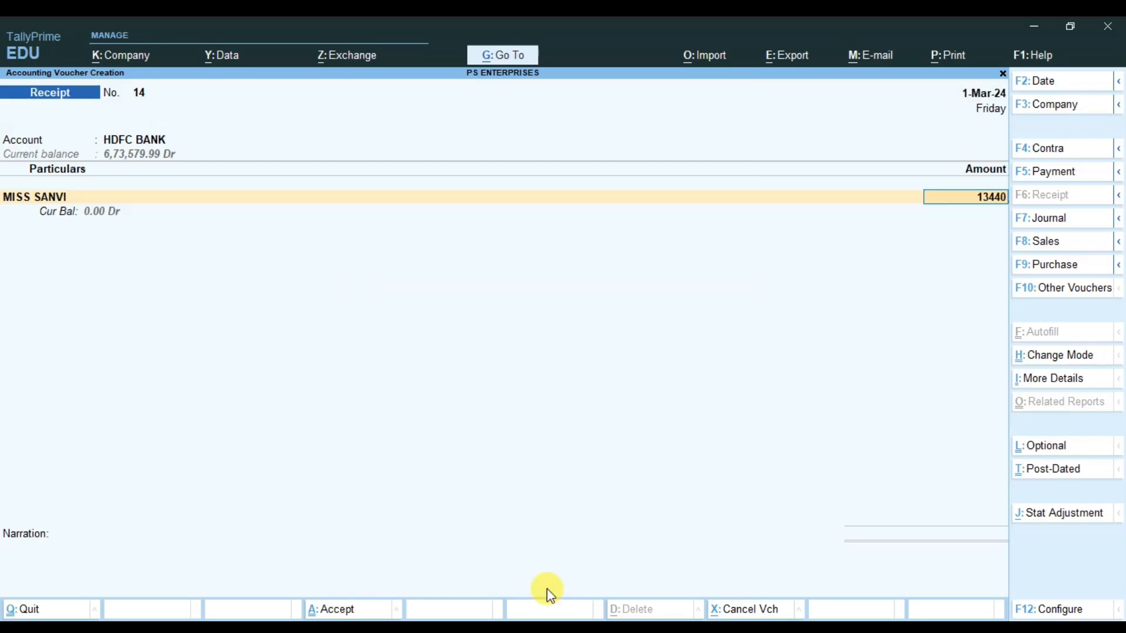
- Allocate the receipt's 13,440.00 as On Account in the bill-wise details and accept the voucher
key("Return")
key("Return")
key("Return")
key("Return")
key("Return")
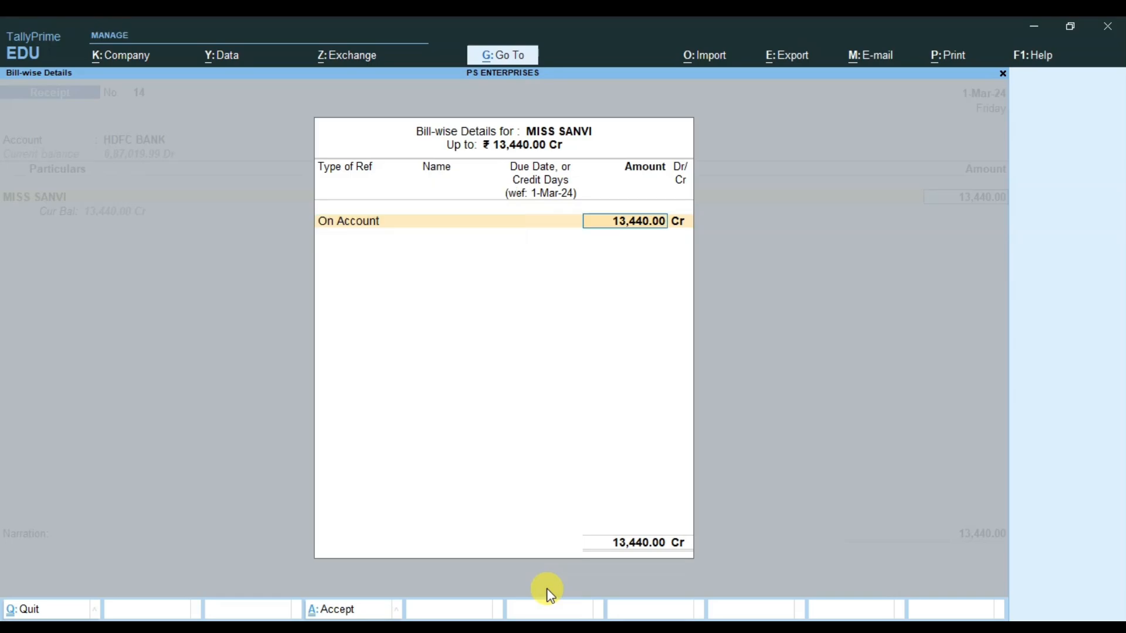
key("Return")
key("Return")
key("Return")
key("Return")
key("Return")
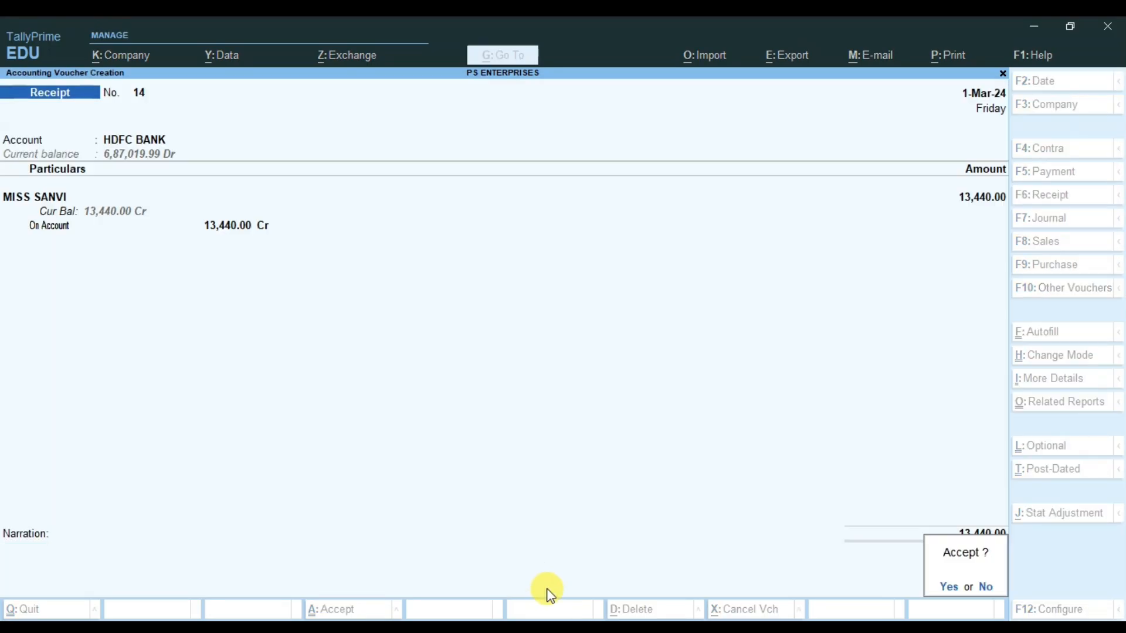
key("Return")
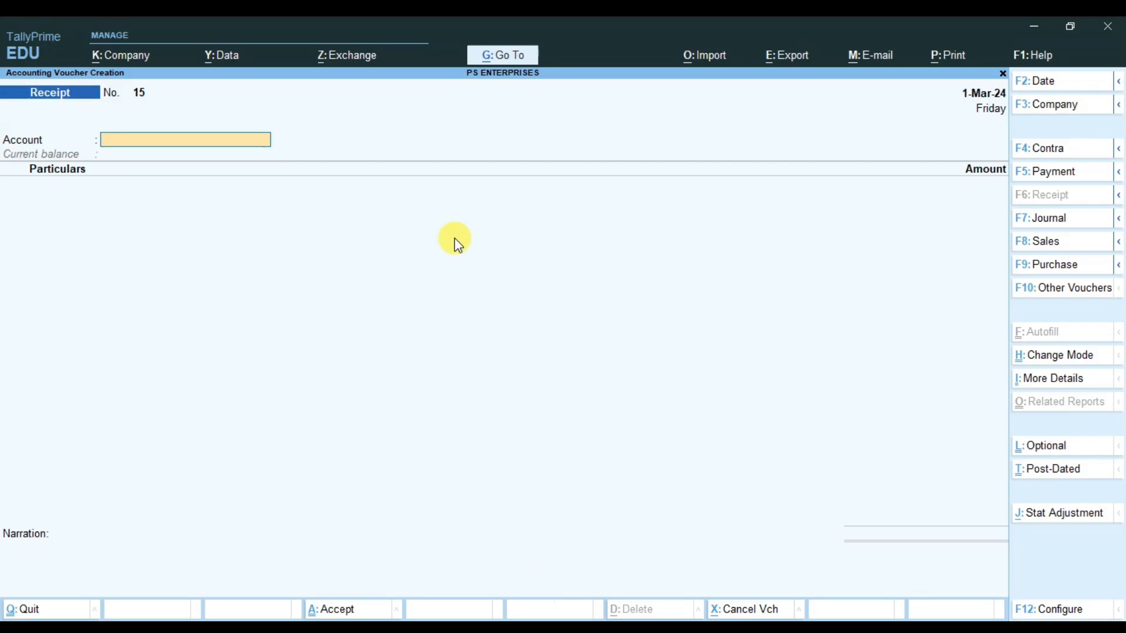
- Check the 01/03/24 withdrawal in First.jpg, then start a payment voucher in TallyPrime with HDFC BANK as the account
key("alt+Tab")
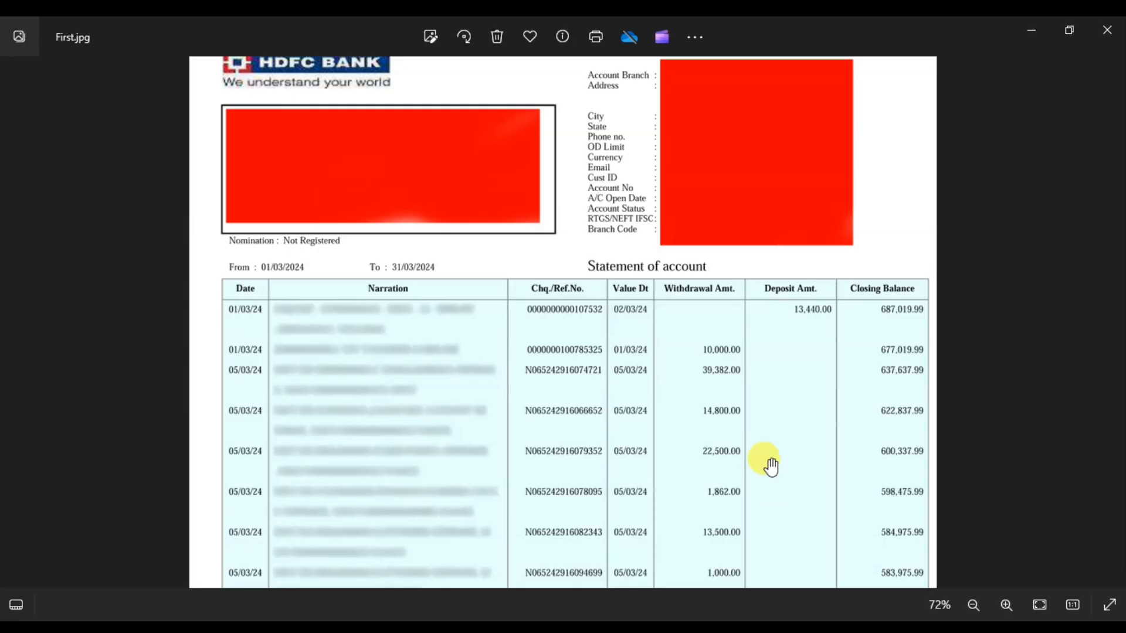
left_click_drag(728, 436, 727, 278)
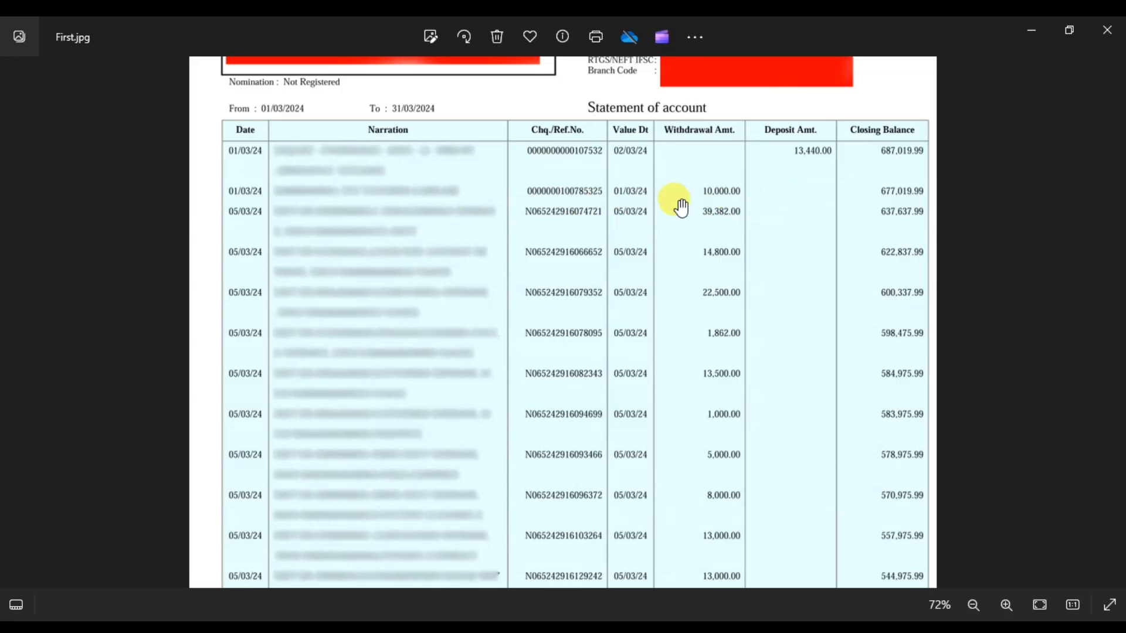
key("alt+Tab")
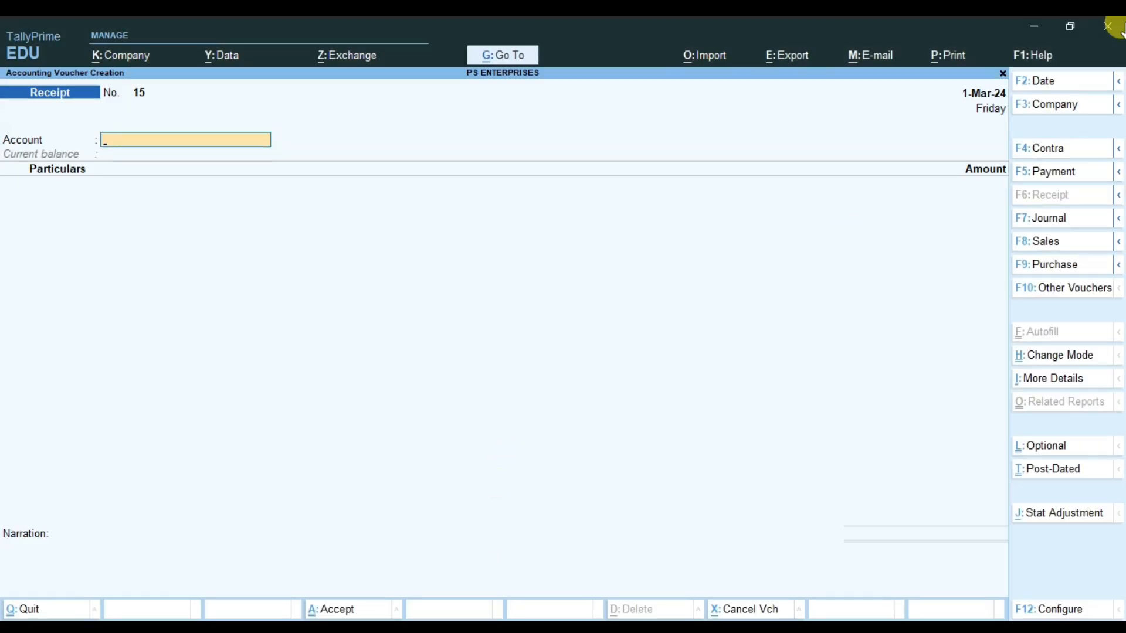
left_click(1053, 179)
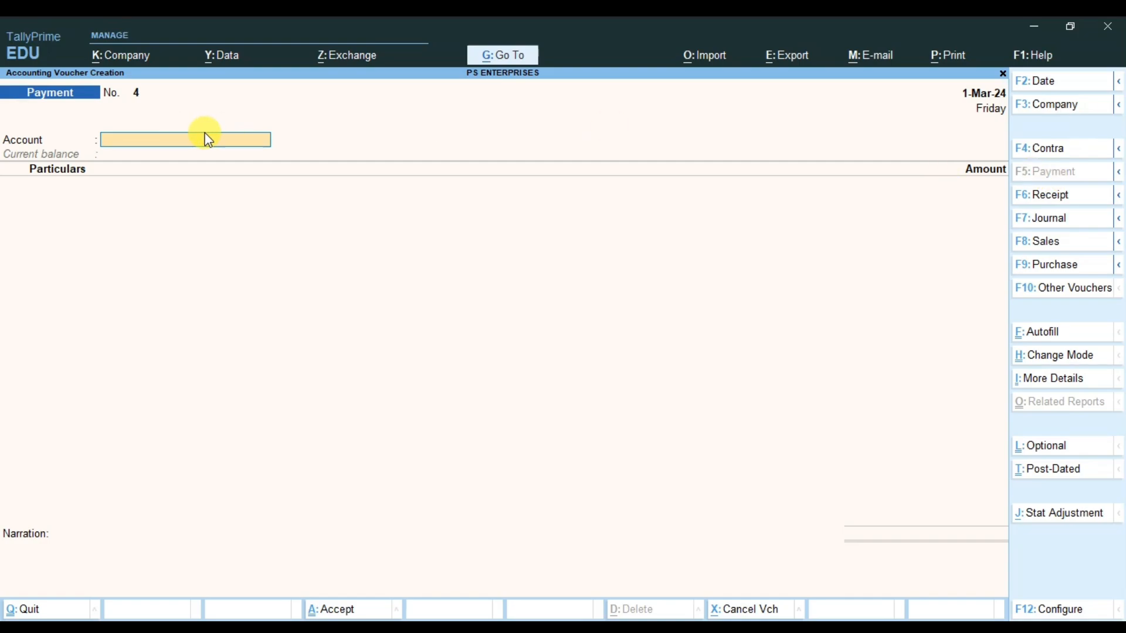
type("Hdfc")
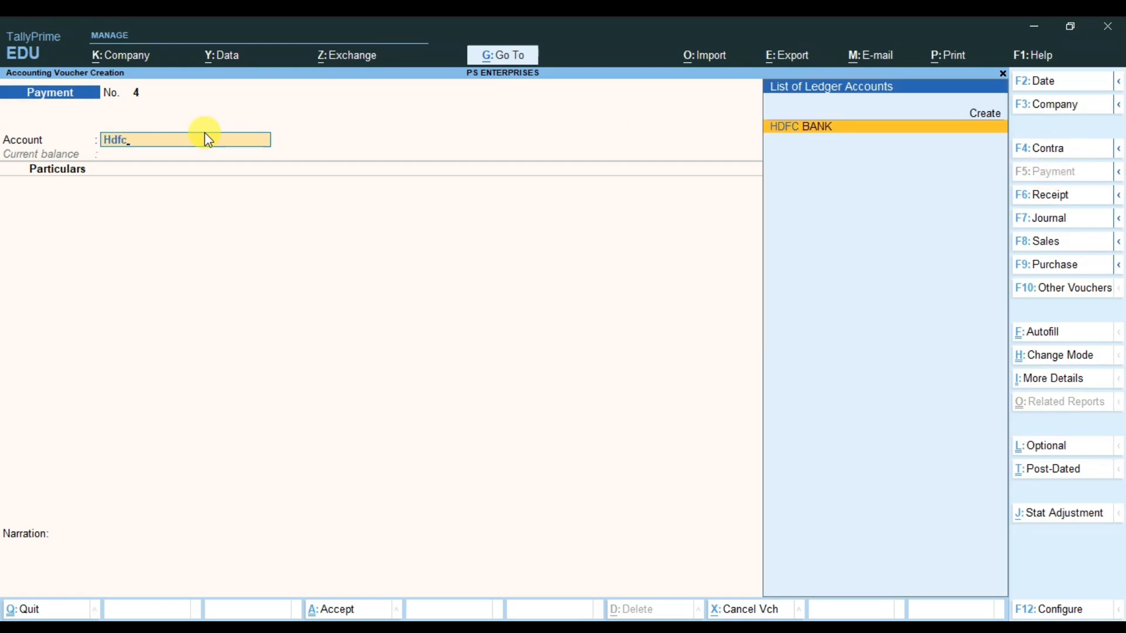
key("Return")
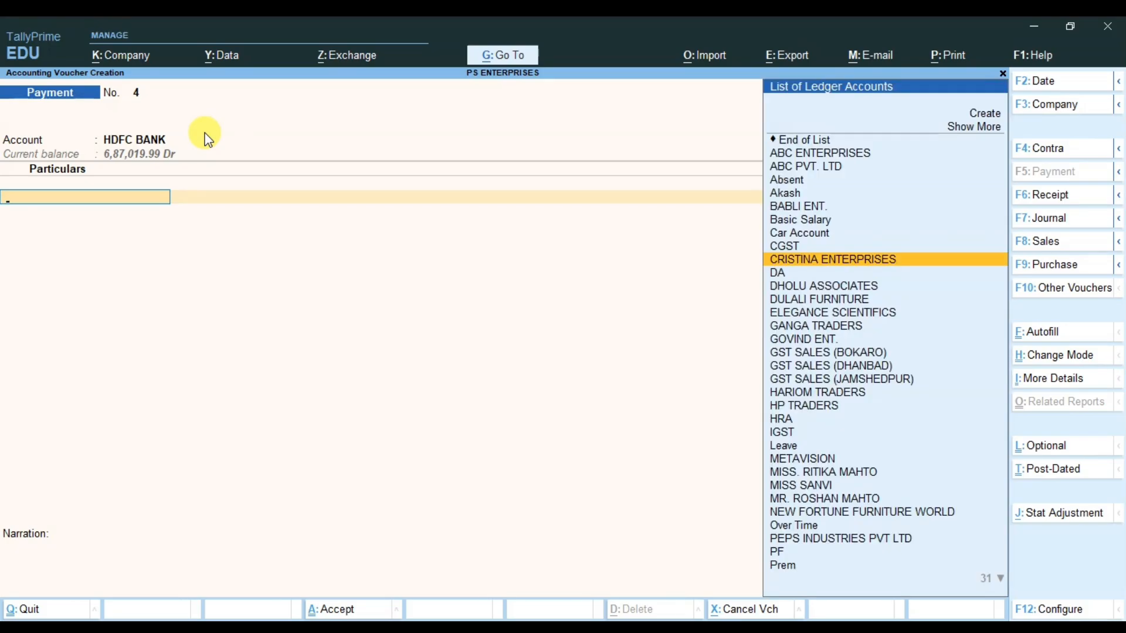
- Enter a 10000 payment to CRISTINA ENTERPRISES and allocate it as Agst Ref to bill CARI/1375/22-23
key("Return")
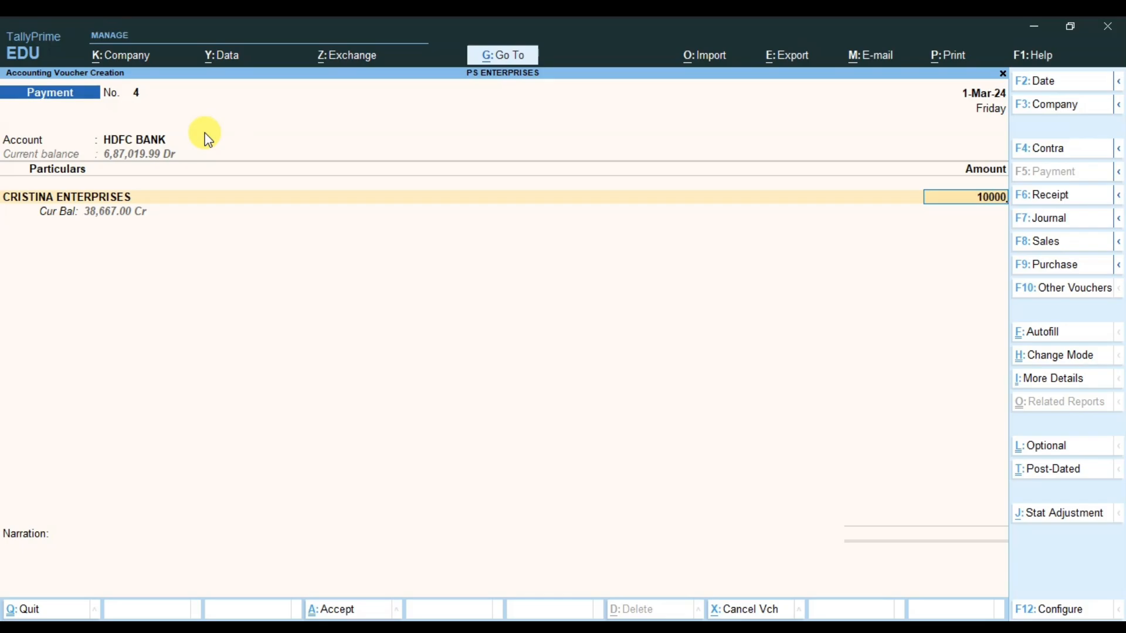
key("Return")
key("Return")
key("Return")
key("Return")
key("Return")
key("Return")
key("Return")
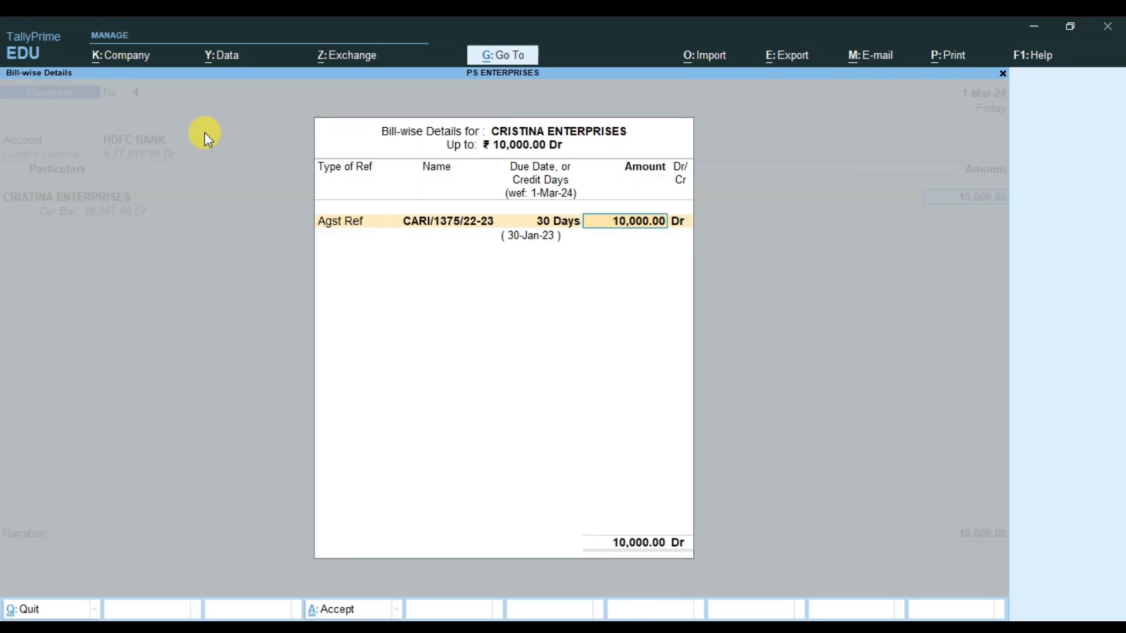
- Keep the HDFC BANK allocation as a cheque dated 1-Mar-24 and accept the payment voucher
key("Return")
key("Return")
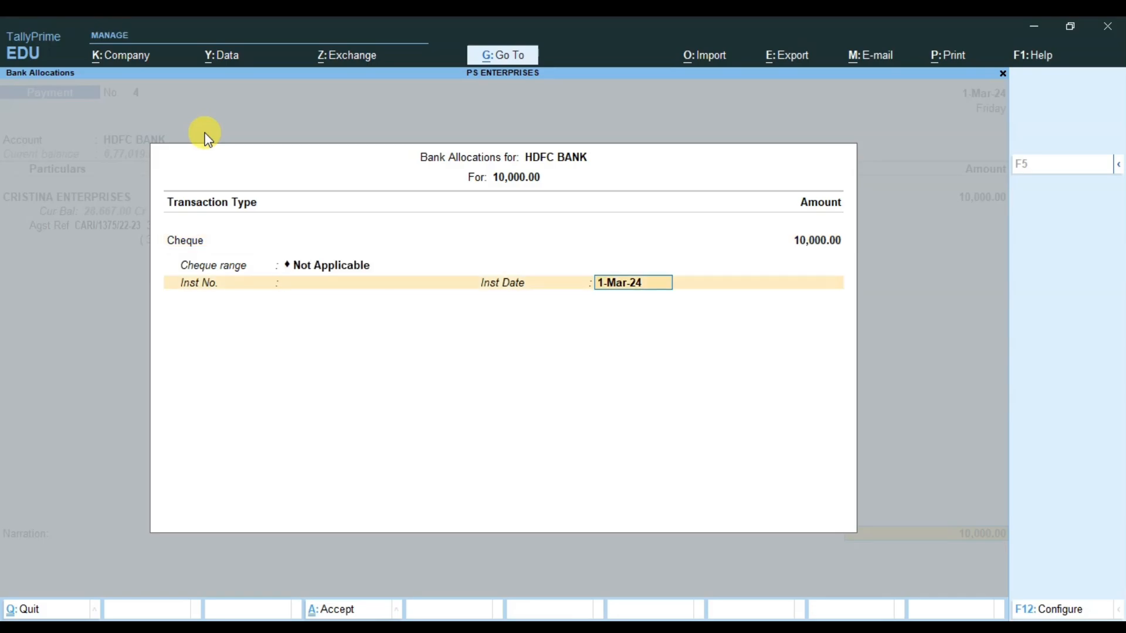
key("Return")
key("Return")
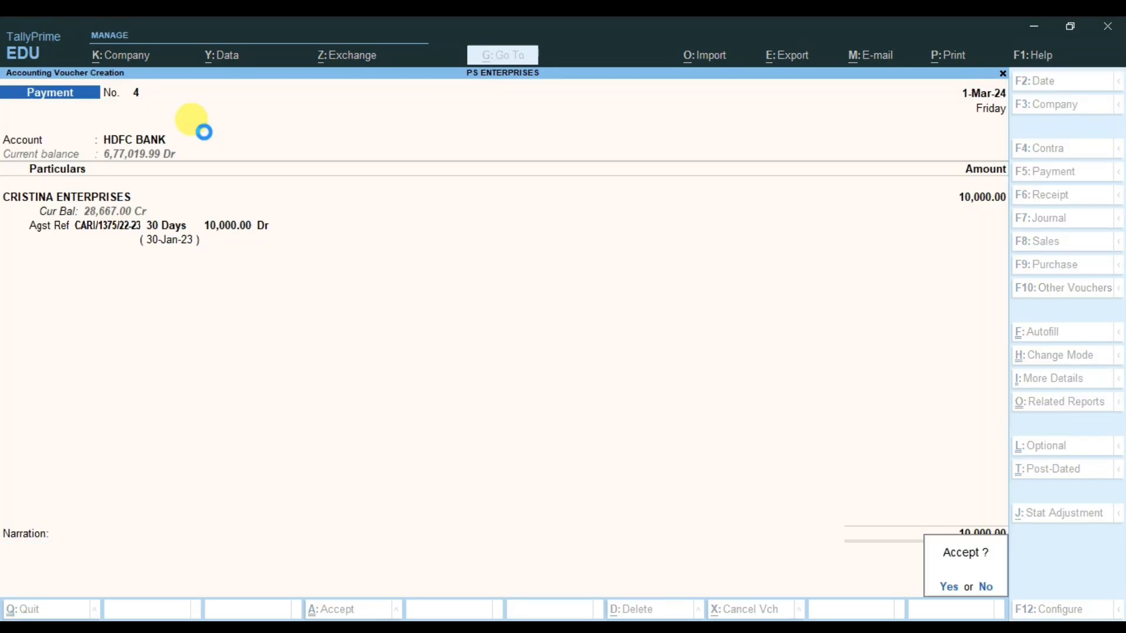
key("Return")
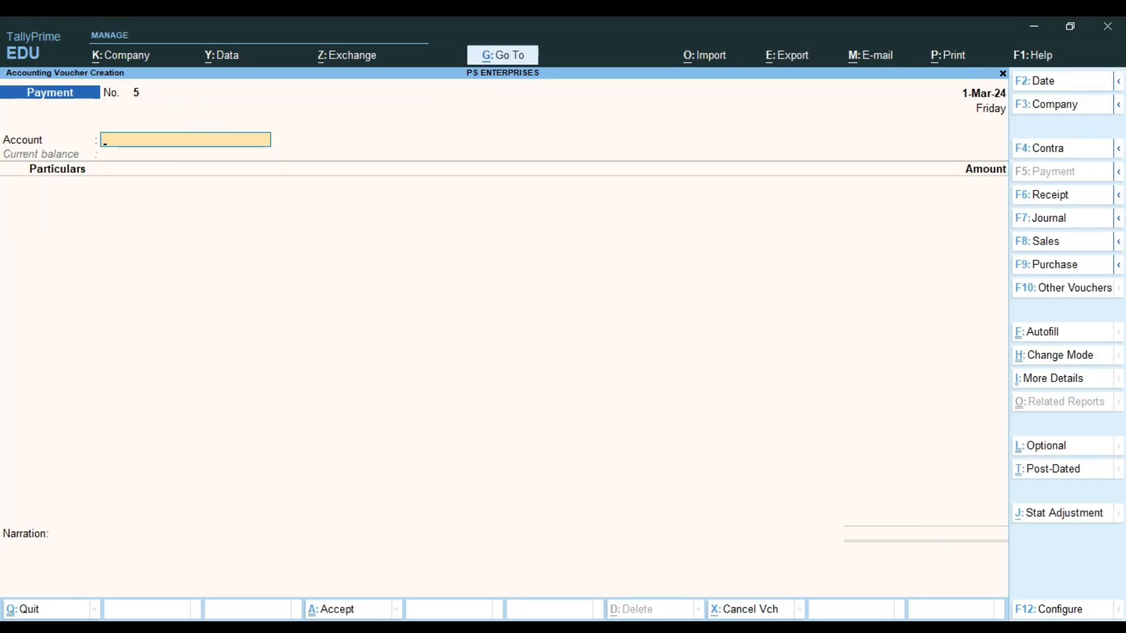
- Check the first 05/03/24 withdrawal in First.jpg and return to the blank payment voucher in TallyPrime
key("alt+Tab")
left_click_drag(704, 306, 681, 239)
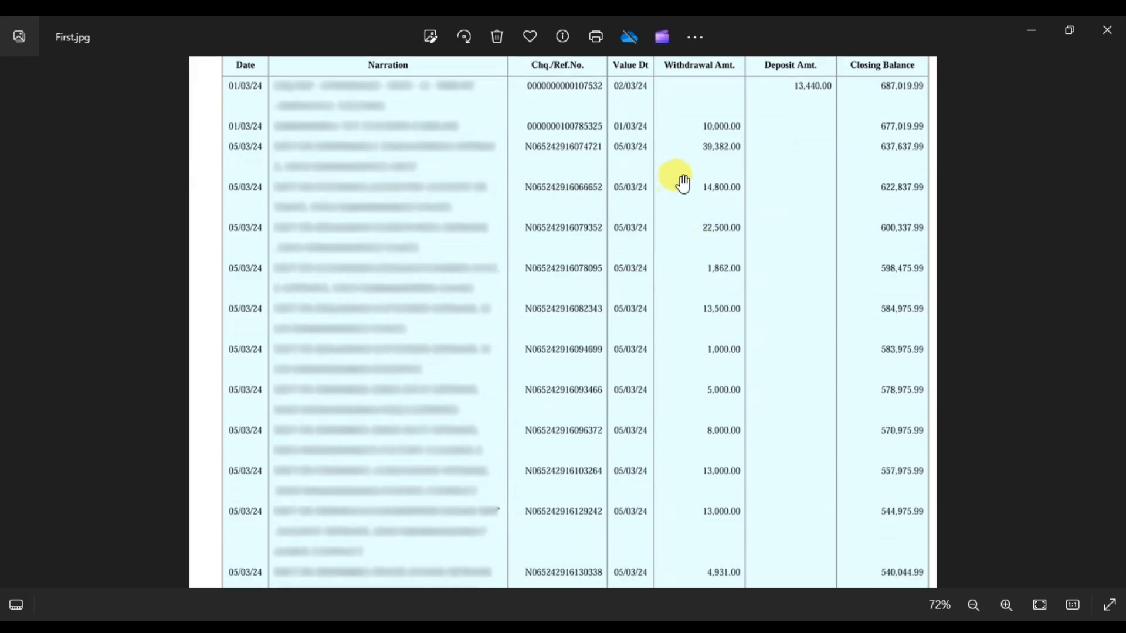
left_click_drag(708, 365, 586, 234)
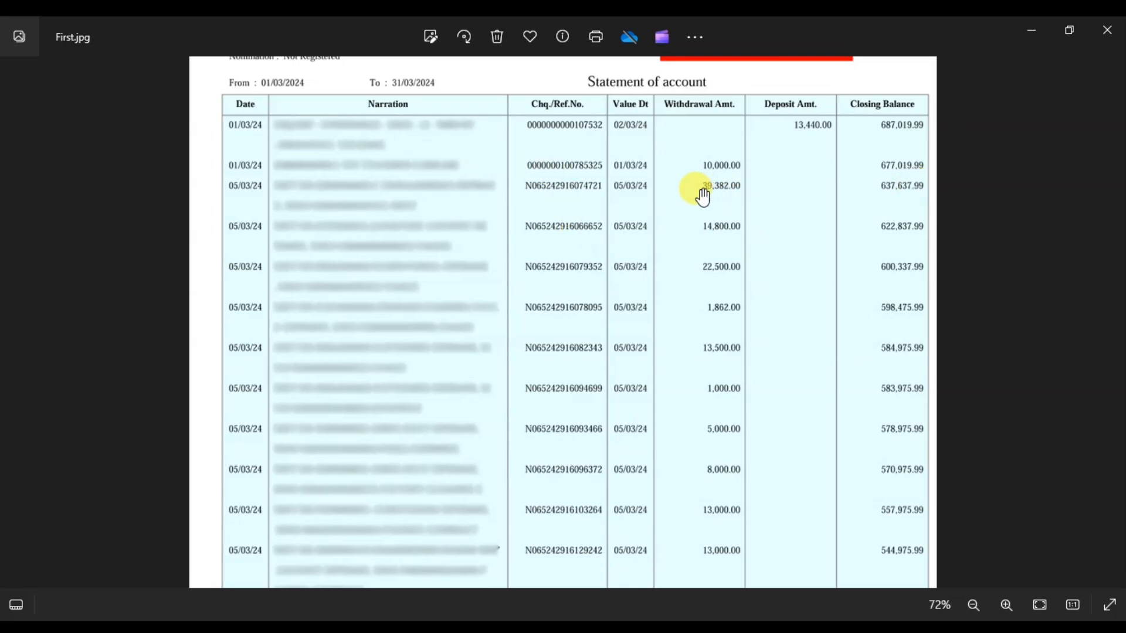
left_click_drag(702, 201, 699, 195)
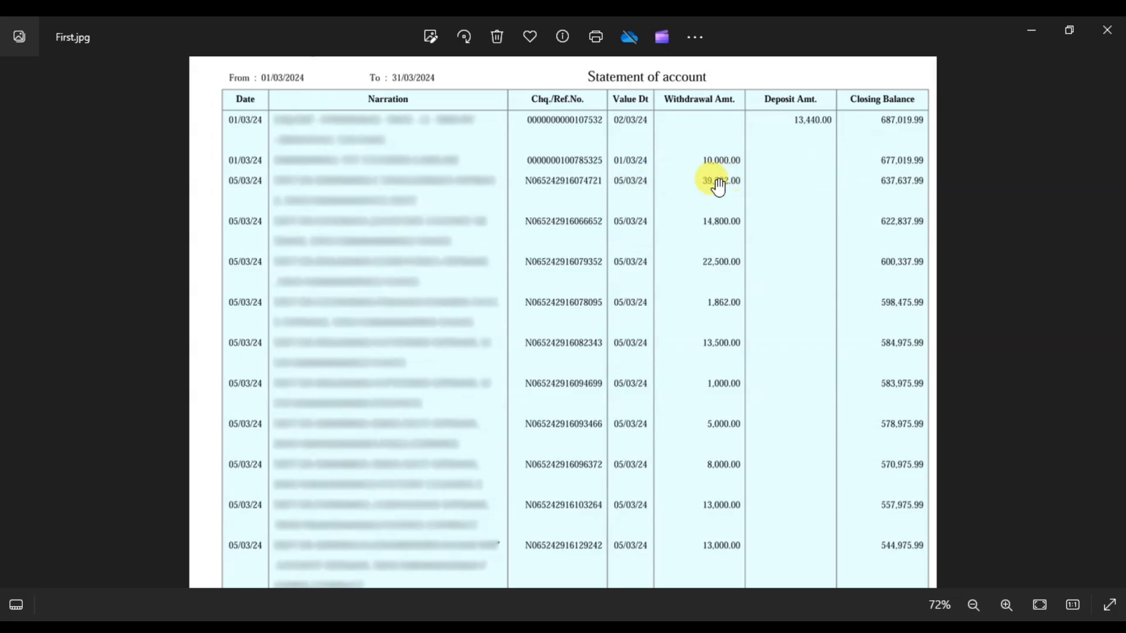
key("alt+Tab")
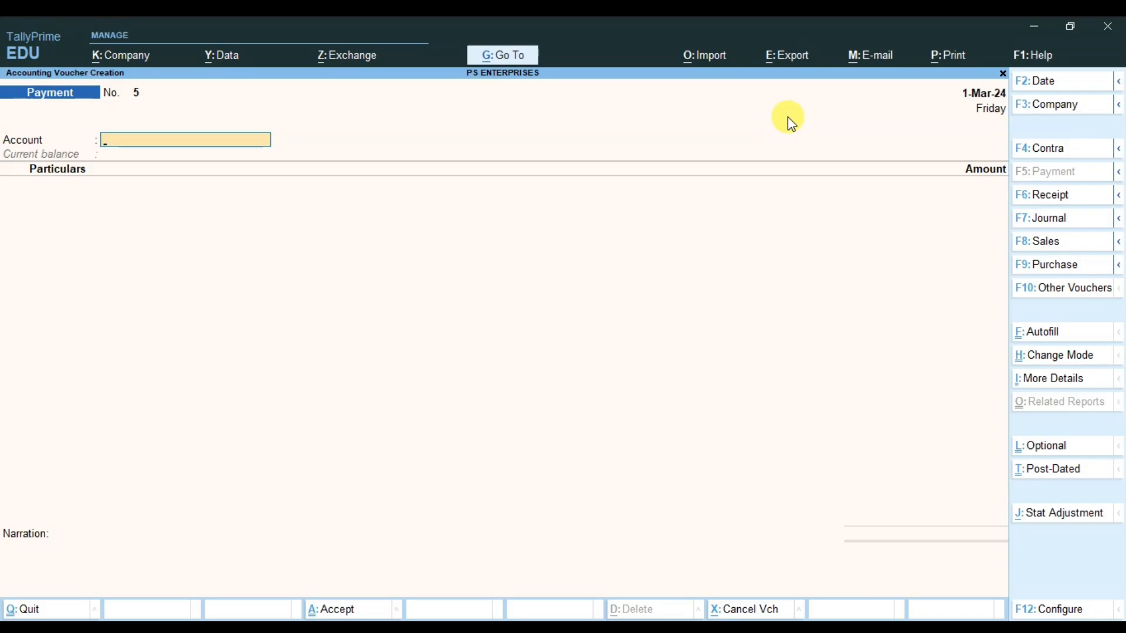
- Start a contra voucher with Cash as the account and add HDFC BANK as the particulars ledger
left_click(998, 167)
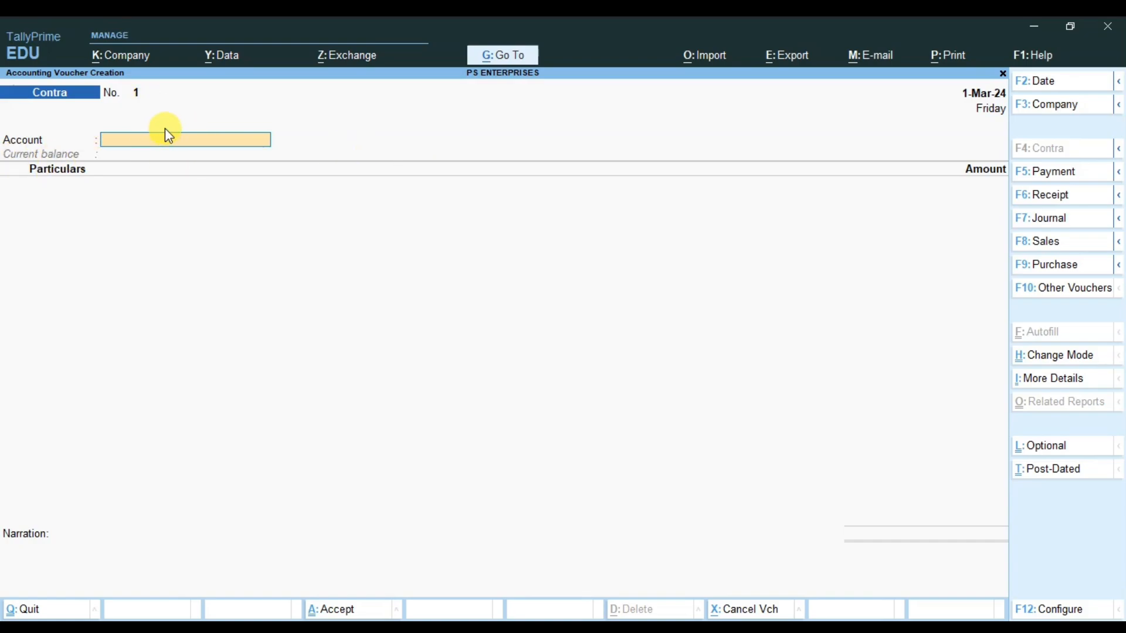
type("Cash")
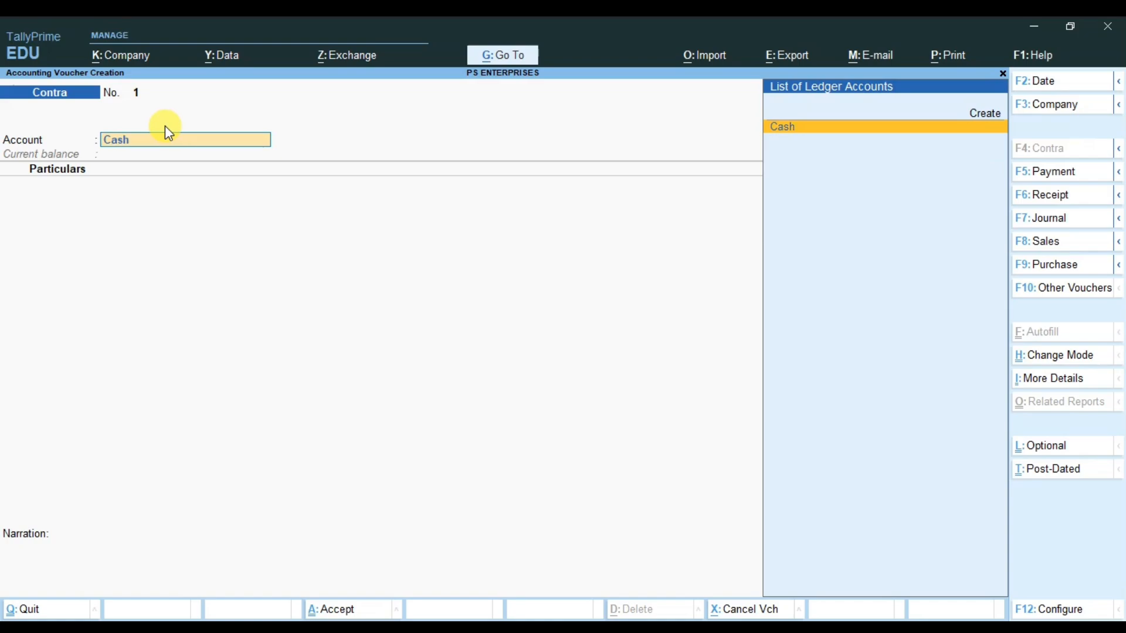
key("Return")
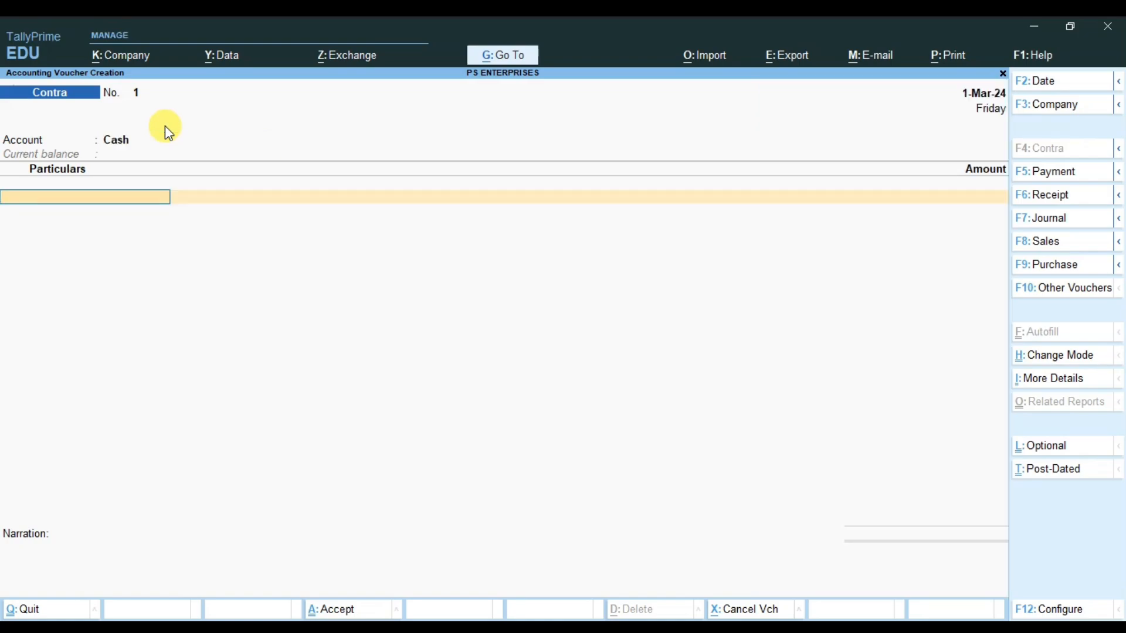
type("Hdf")
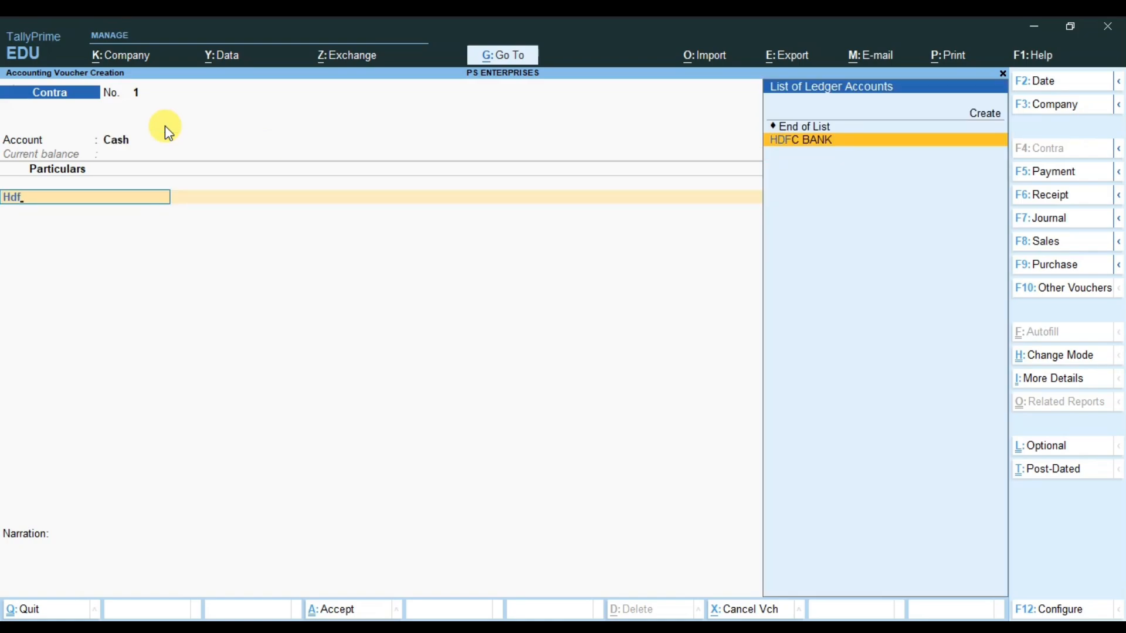
key("Return")
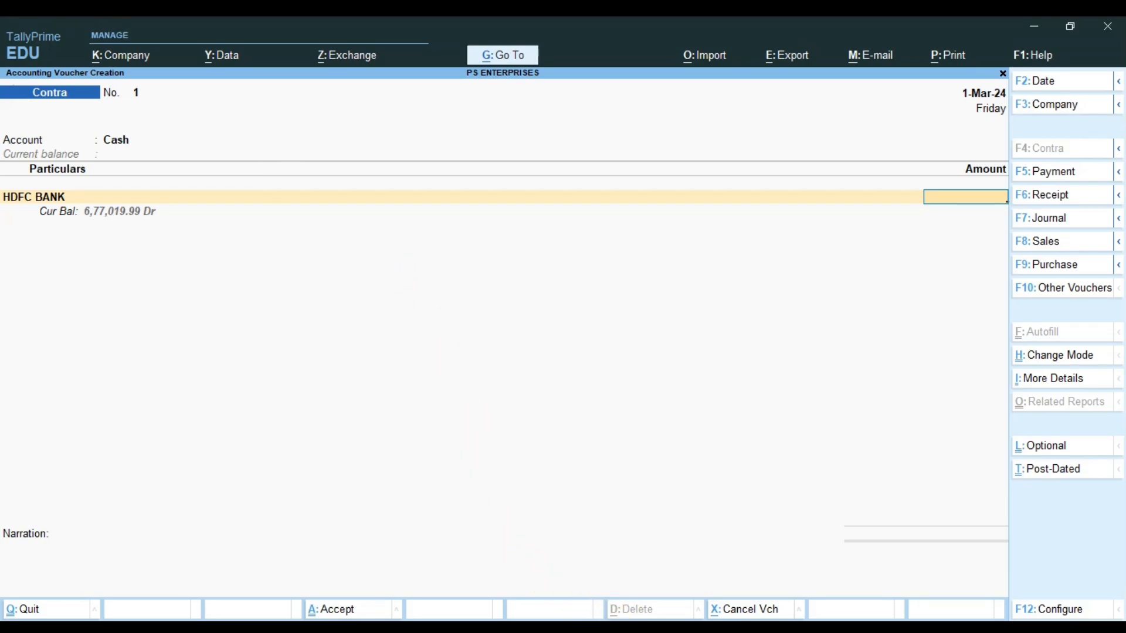
- Enter 39382 from the first 05/03/24 withdrawal in First.jpg, keep the HDFC BANK allocation as a cheque dated 1-Mar-24, and accept the contra voucher
key("alt+Tab")
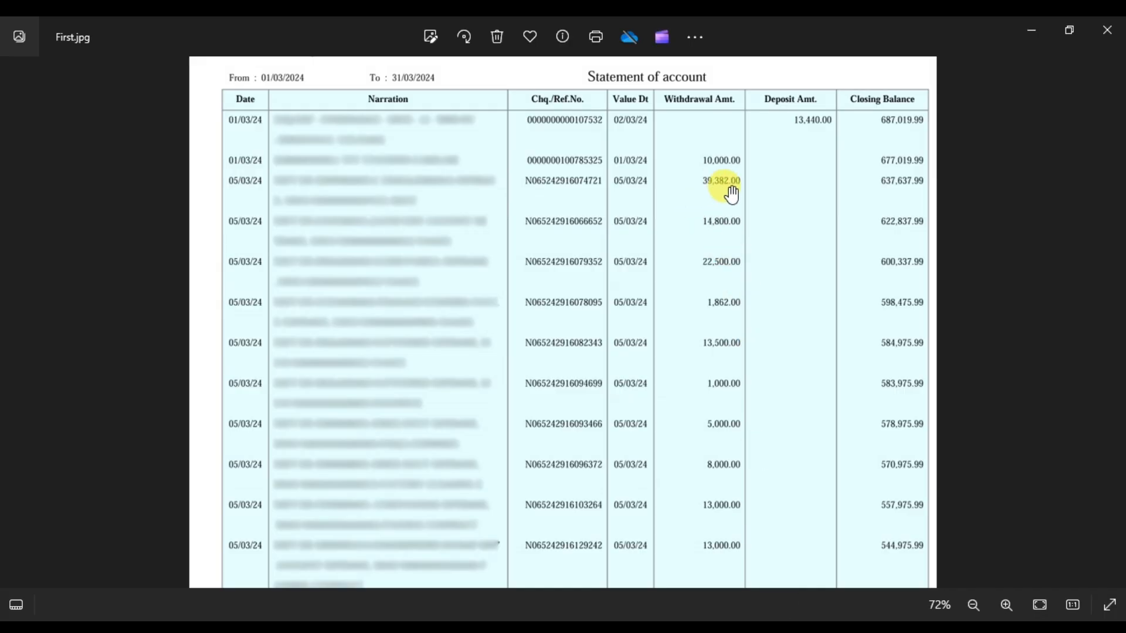
key("alt+Tab")
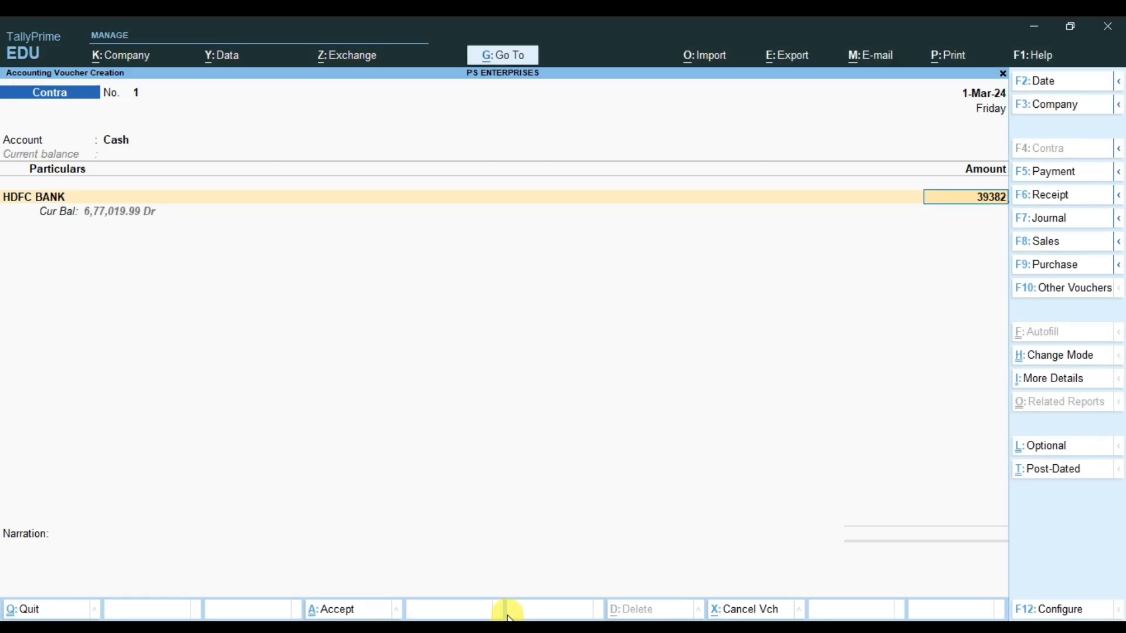
key("Return")
key("Return")
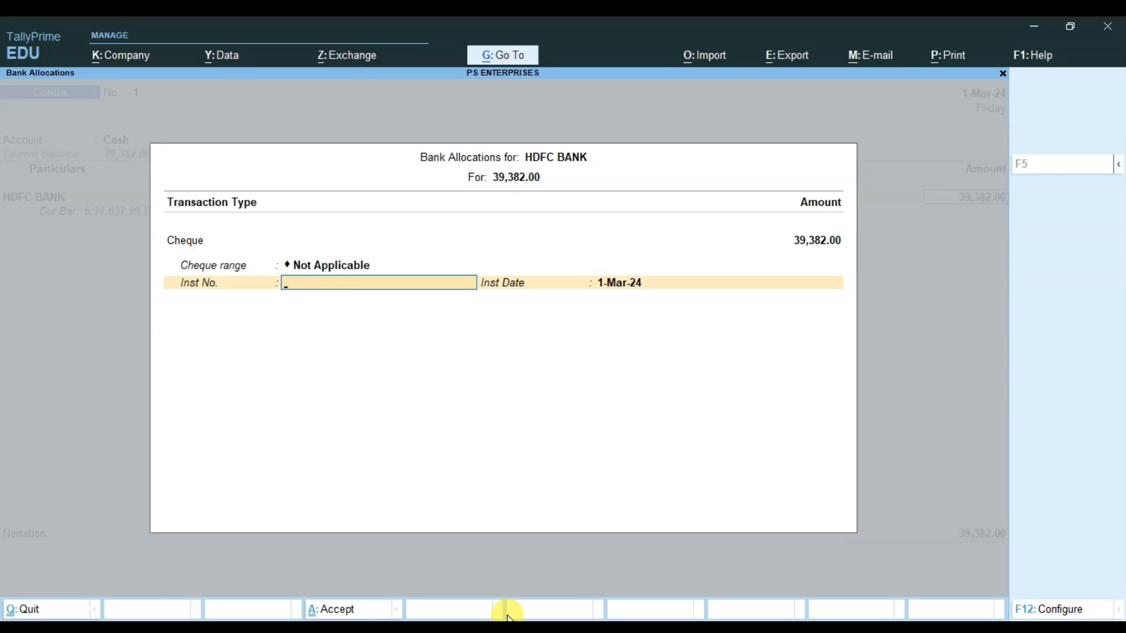
key("Return")
key("Return")
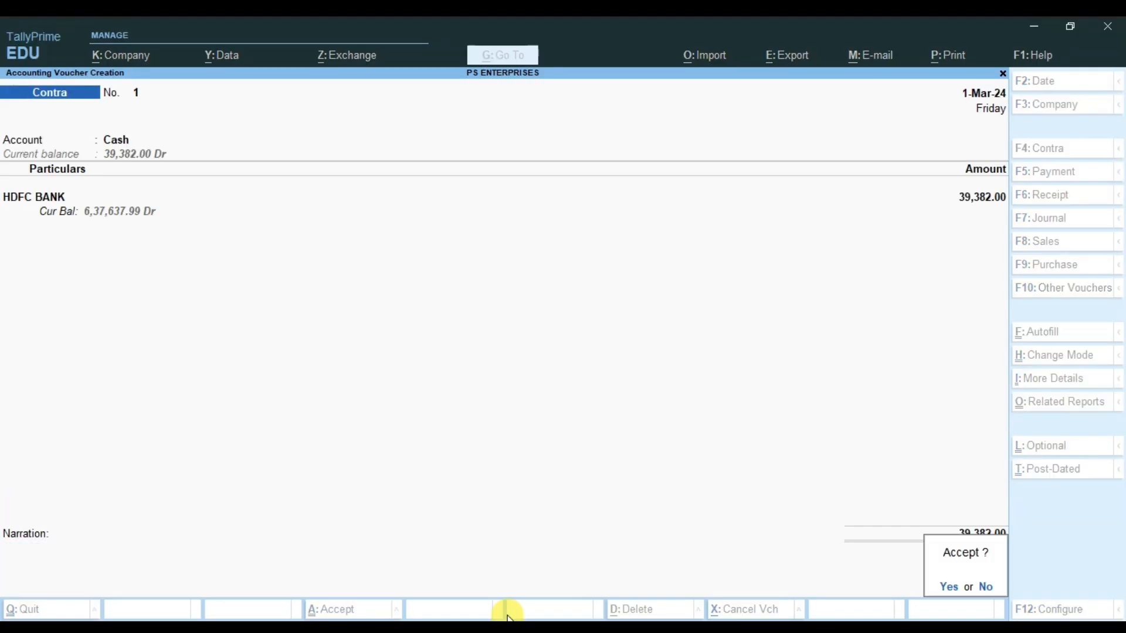
key("Return")
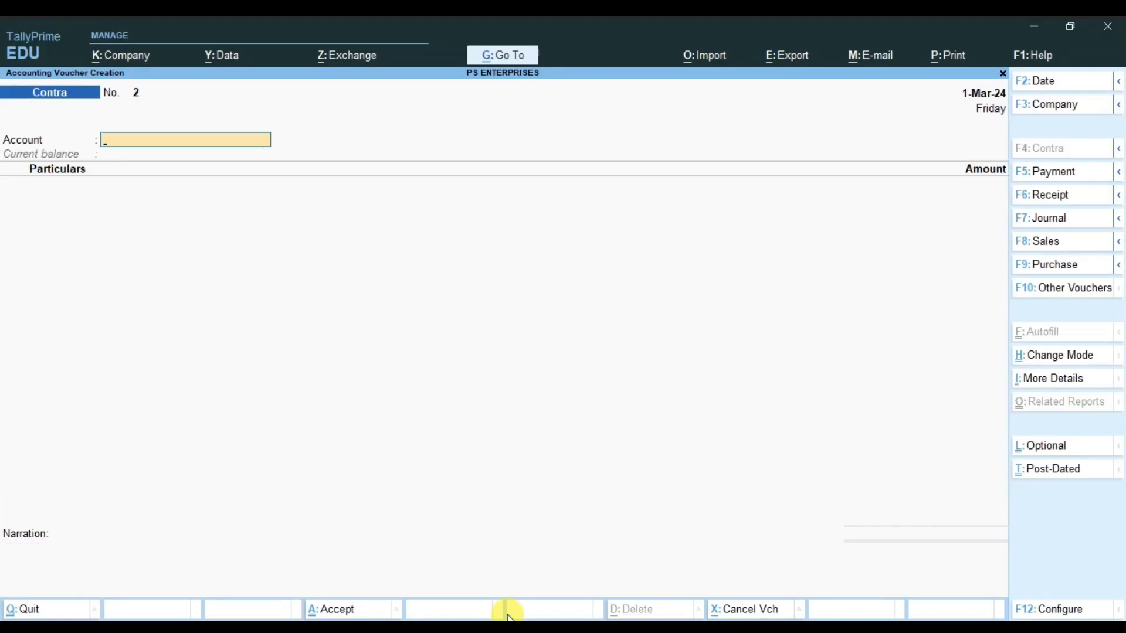
- Reopen the saved Cash contra voucher to check its HDFC BANK balance, and compare it with the withdrawals and closing balances in First.jpg
key("Page_Up")
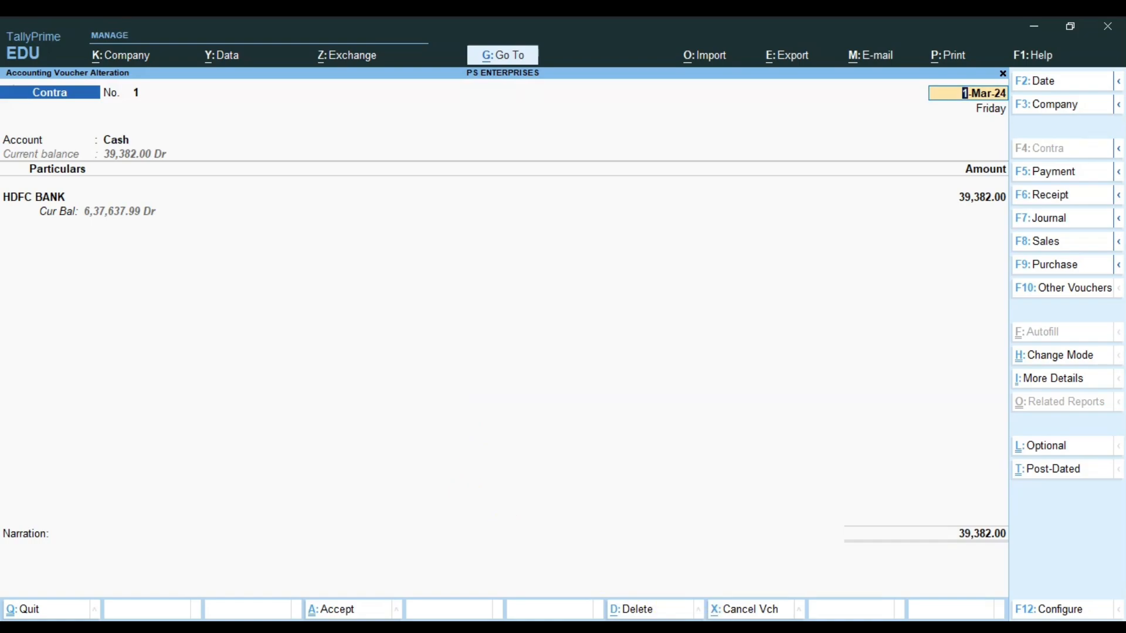
mouse_move(783, 627)
left_click(772, 603)
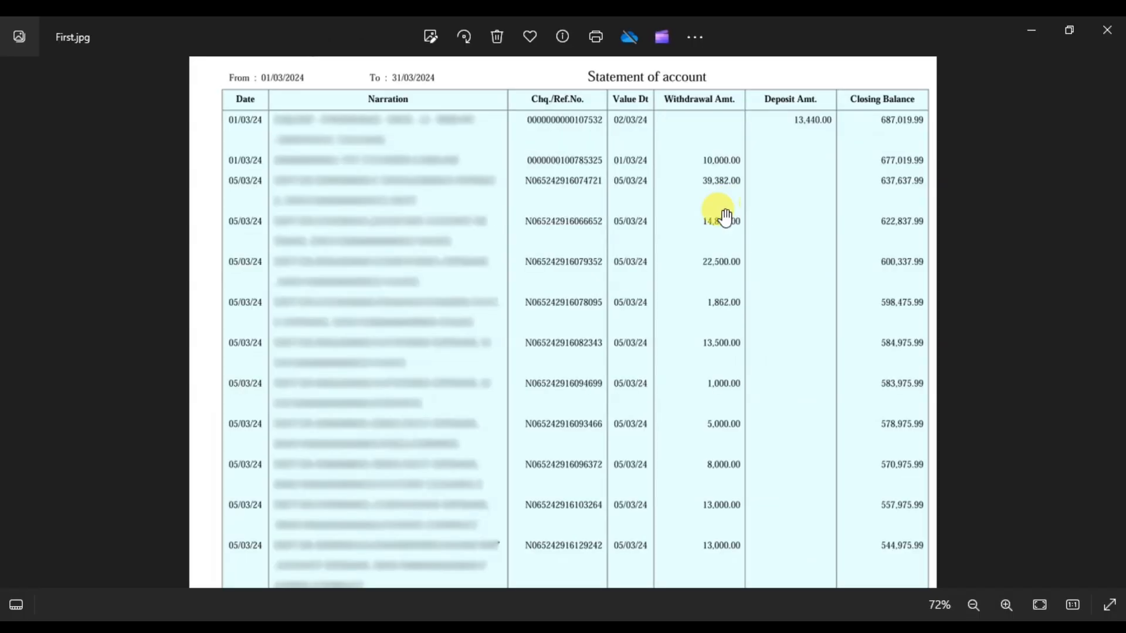
scroll(730, 369, "down", 1)
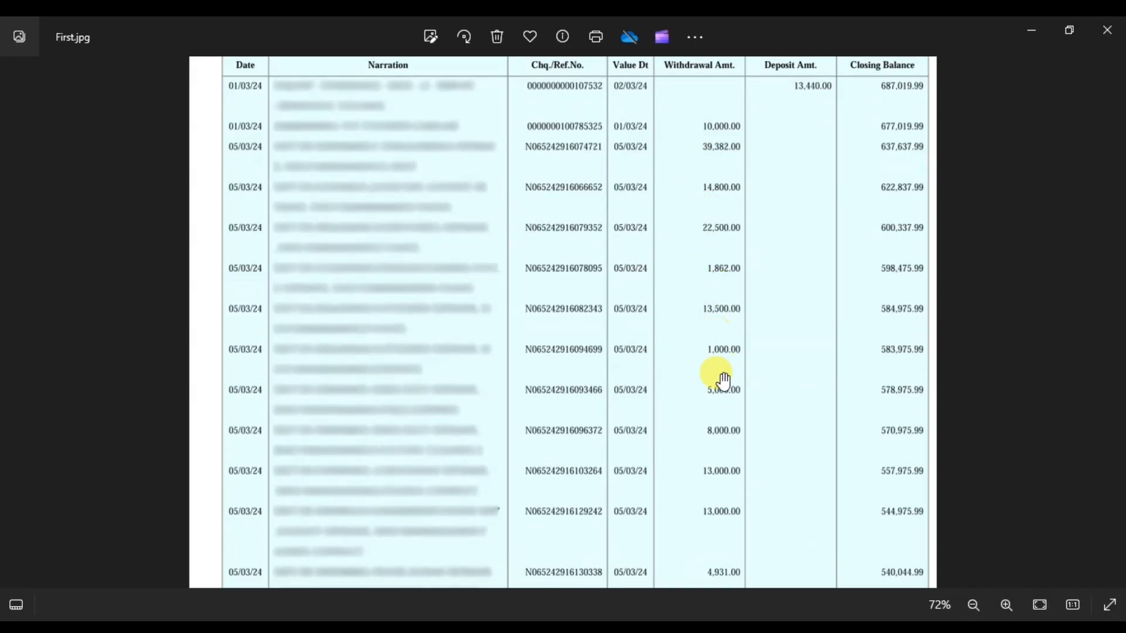
scroll(729, 395, "down", 3)
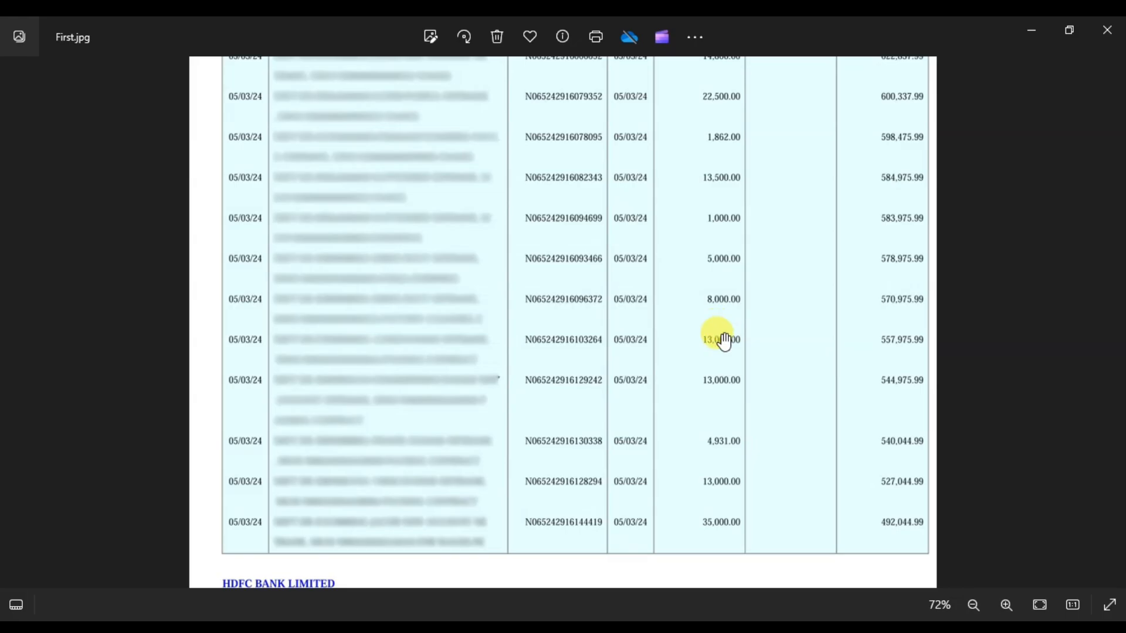
scroll(724, 340, "down", 3)
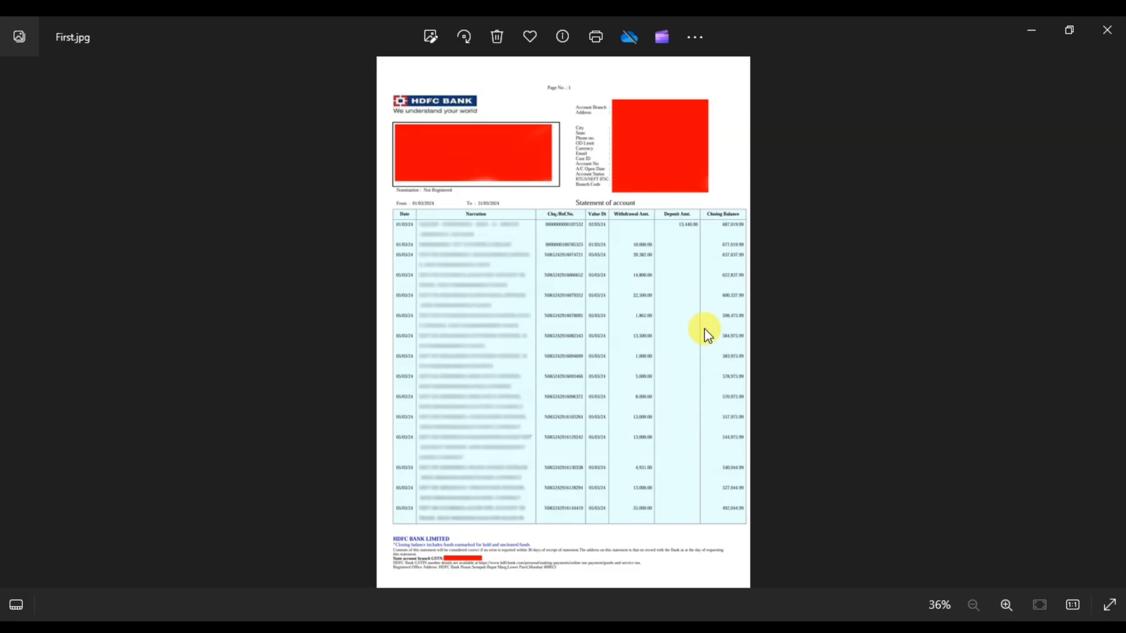
- Open statement page 4th.jpg and examine its deposits, withdrawals and closing balances from 18/03/24 to 25/03/24
key("Right")
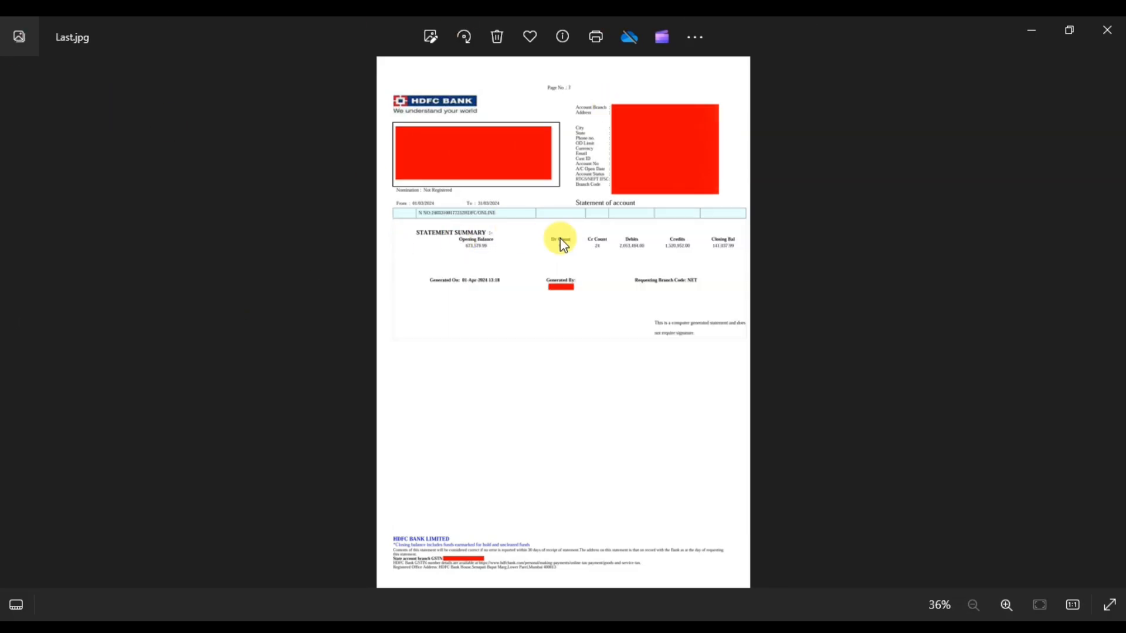
key("Left")
key("Left")
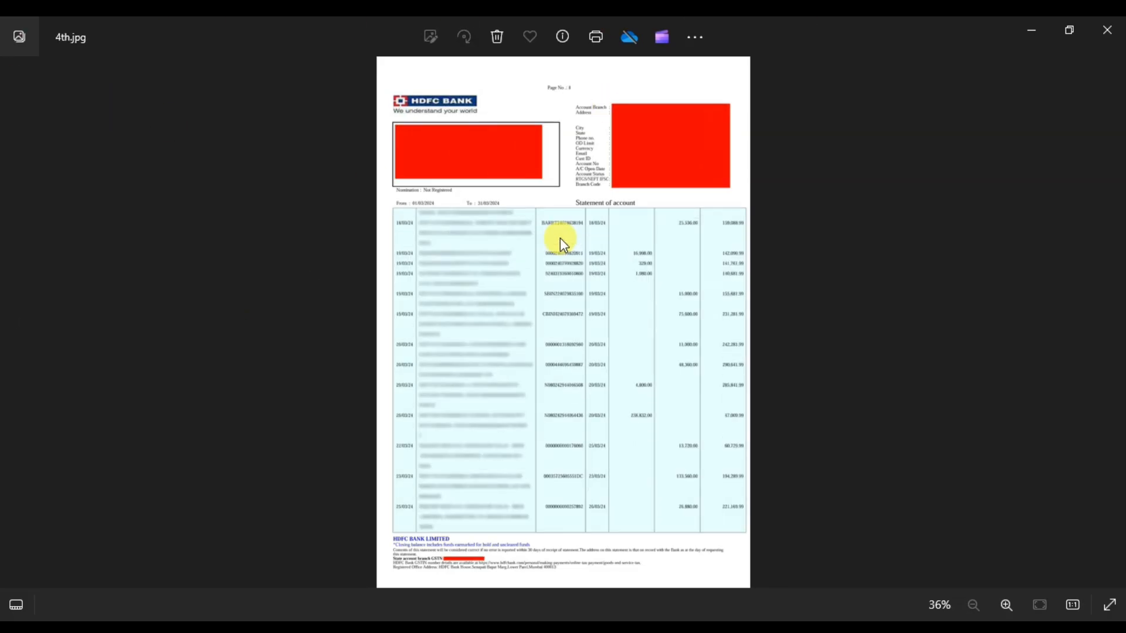
double_click(598, 324)
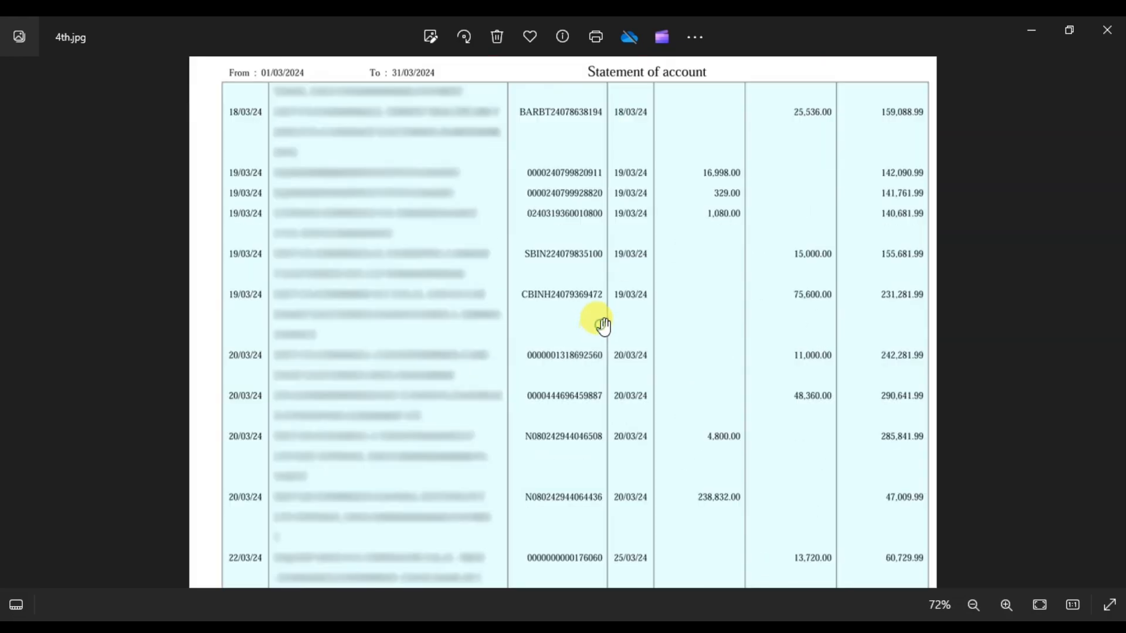
left_click_drag(598, 321, 651, 390)
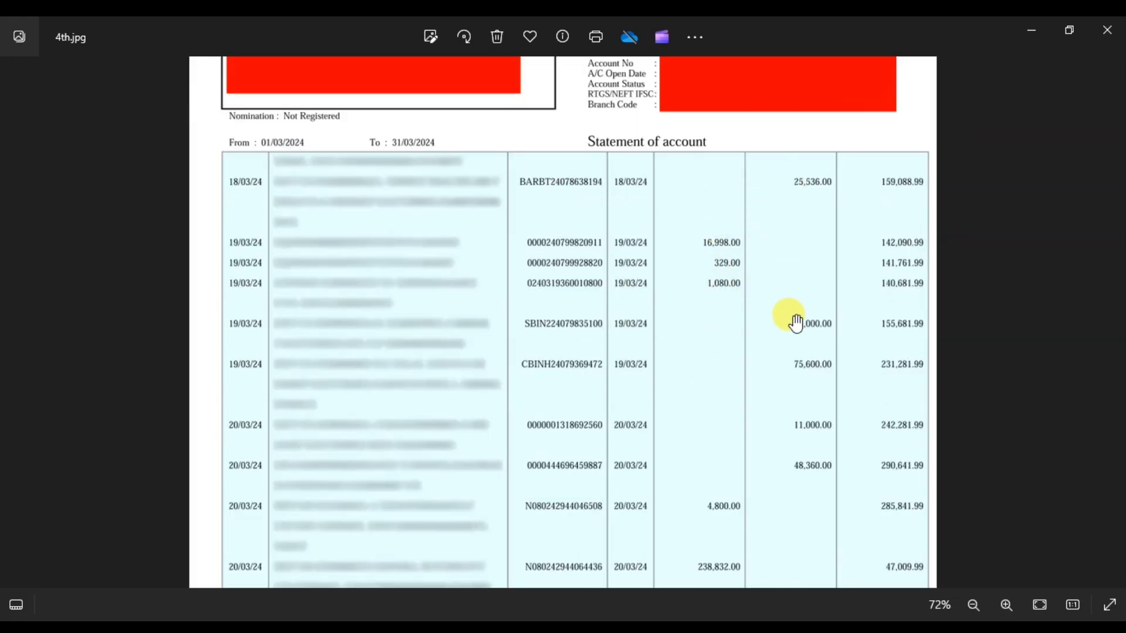
left_click_drag(793, 322, 787, 176)
left_click_drag(817, 417, 809, 258)
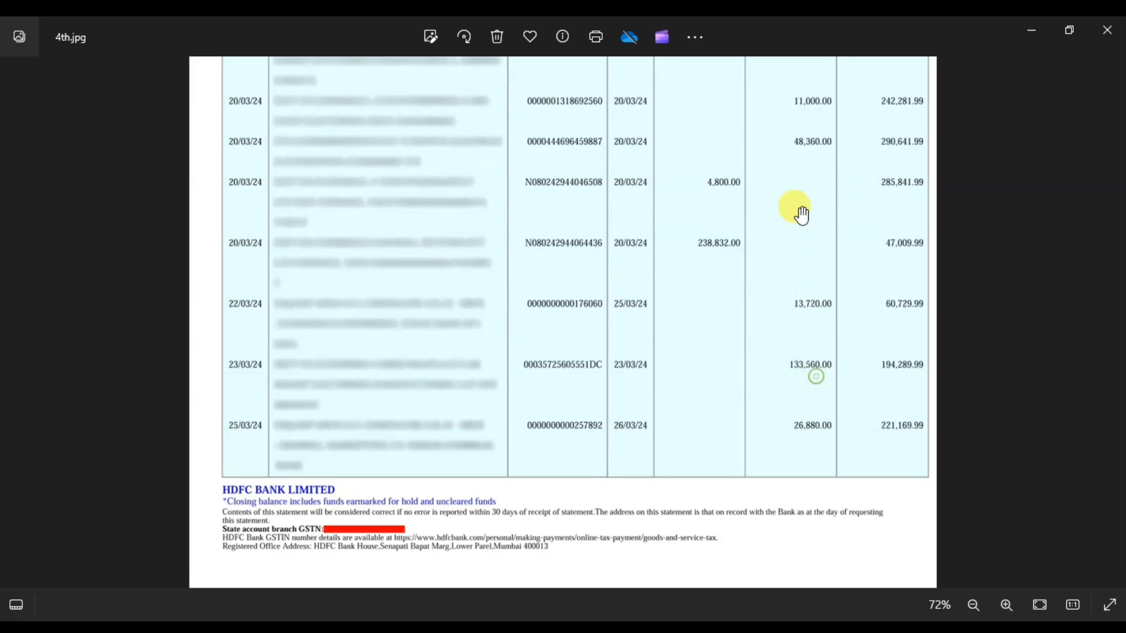
left_click_drag(797, 197, 784, 460)
mouse_move(792, 289)
left_mouse_down()
mouse_move(736, 417)
mouse_move(711, 343)
left_mouse_up()
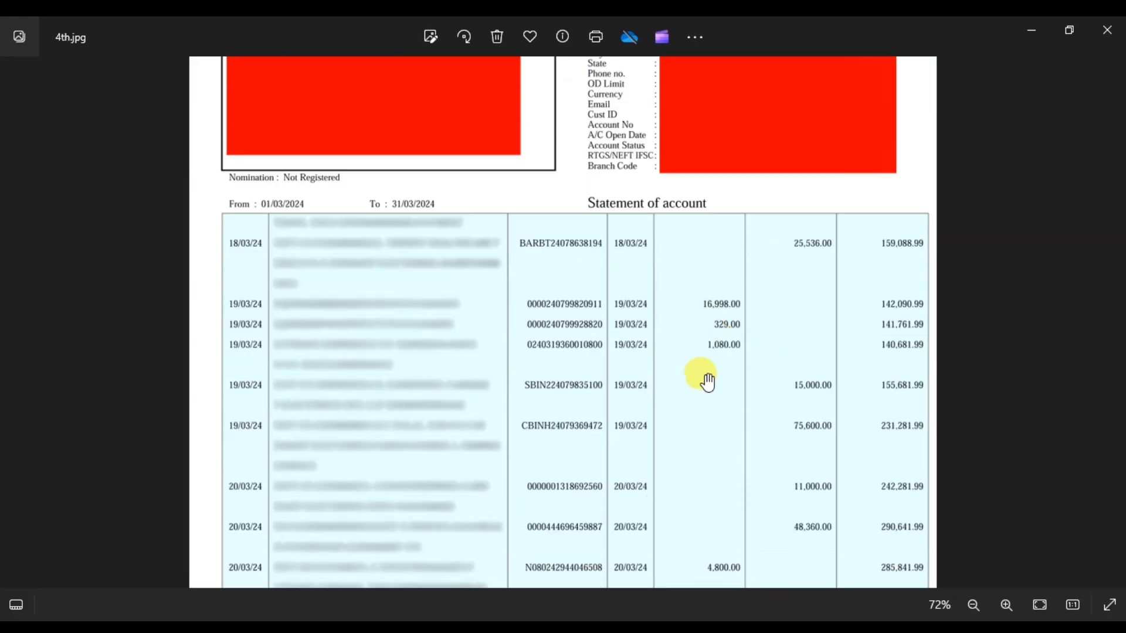
mouse_move(706, 452)
left_mouse_down()
mouse_move(711, 287)
mouse_move(704, 332)
mouse_move(701, 258)
left_mouse_up()
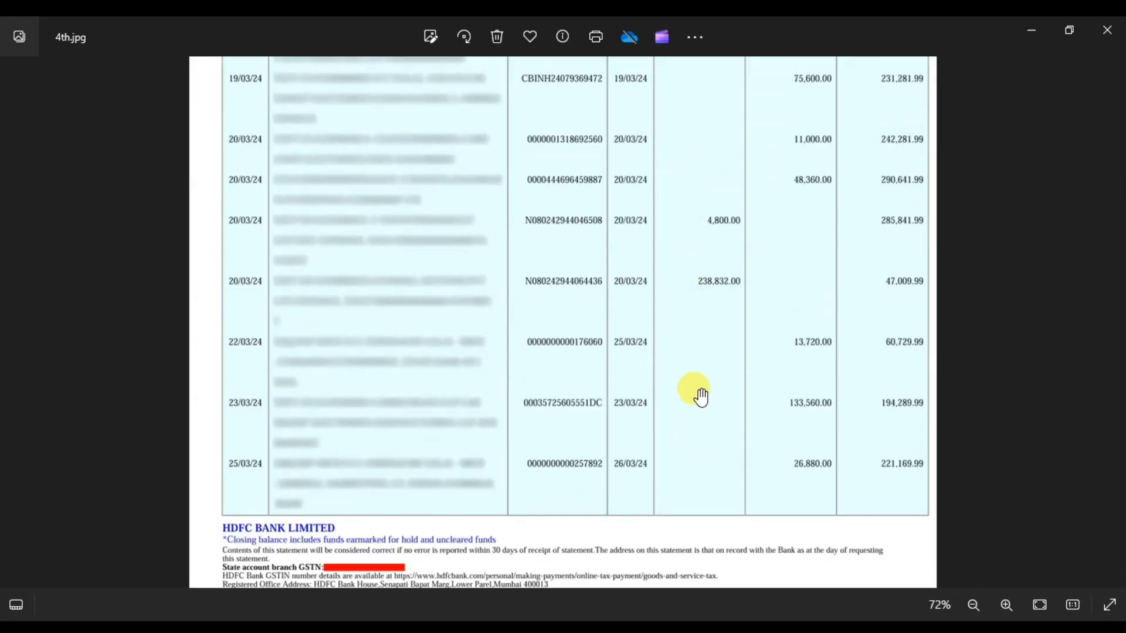
scroll(700, 394, "down", 3)
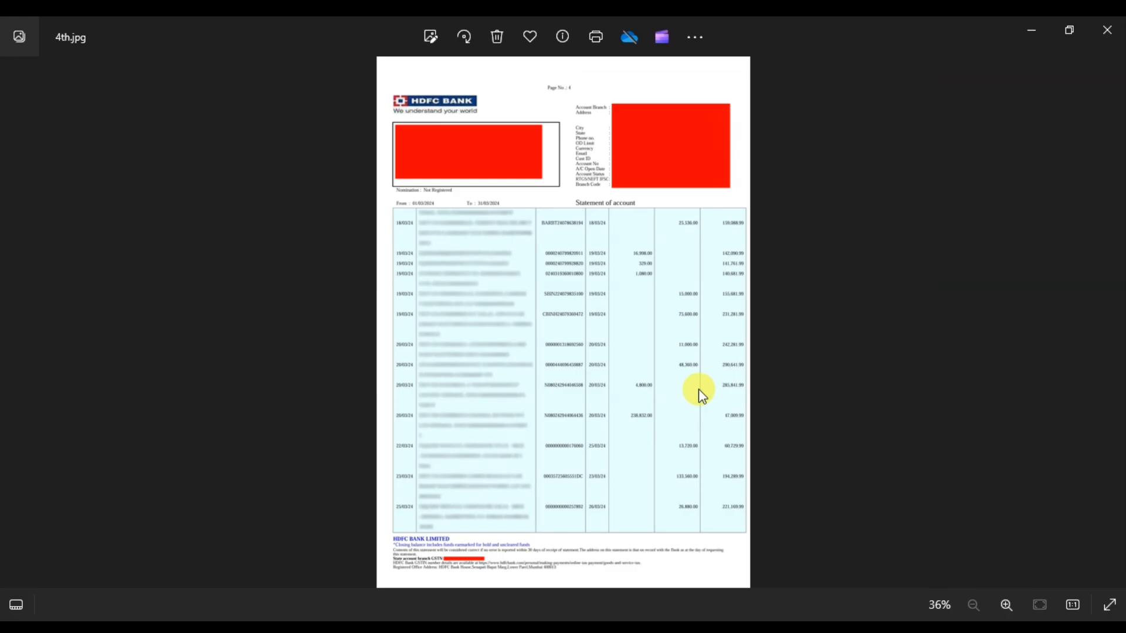
- Open Last.jpg and examine the statement summary's opening balance, debits, credits and closing balance
key("Right")
key("Right")
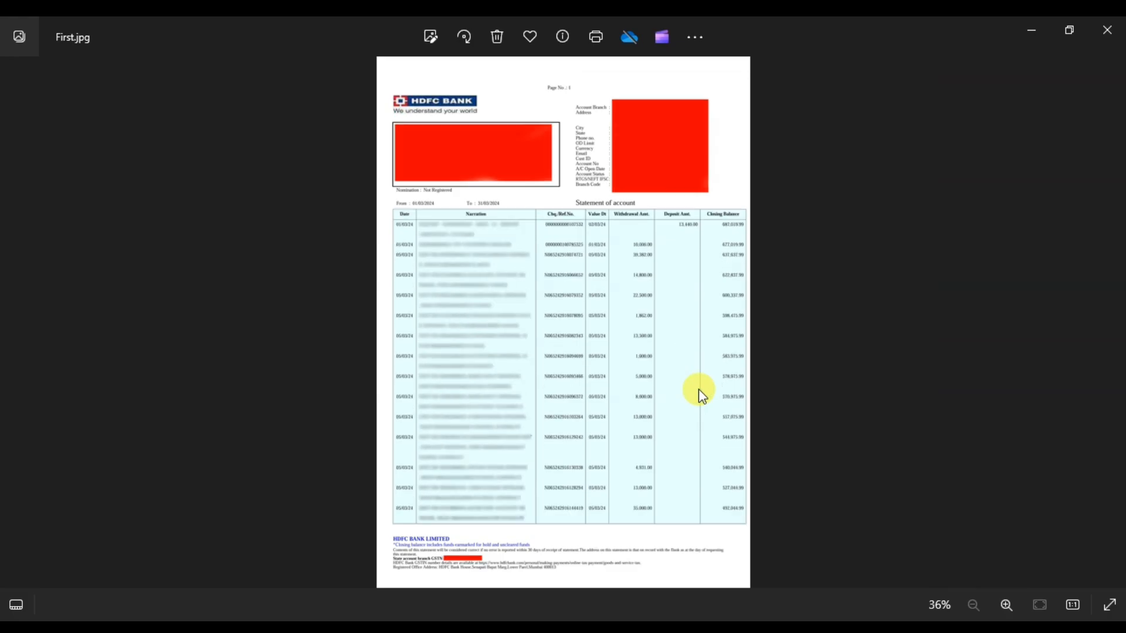
scroll(647, 322, "up", 3)
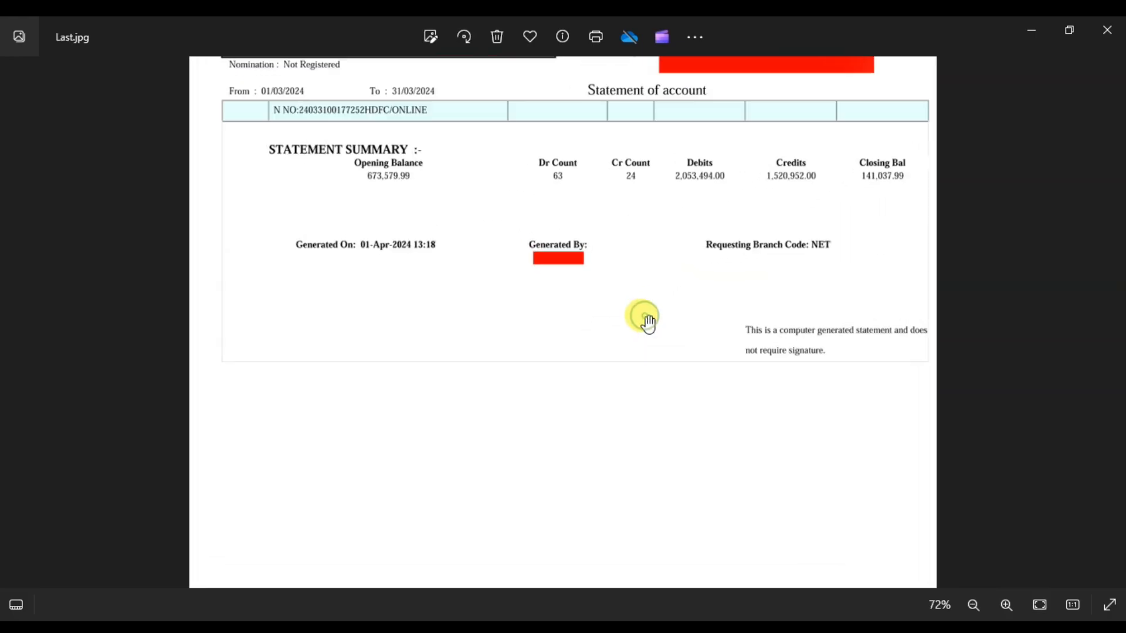
mouse_move(610, 203)
left_mouse_down()
mouse_move(627, 461)
mouse_move(616, 193)
left_mouse_up()
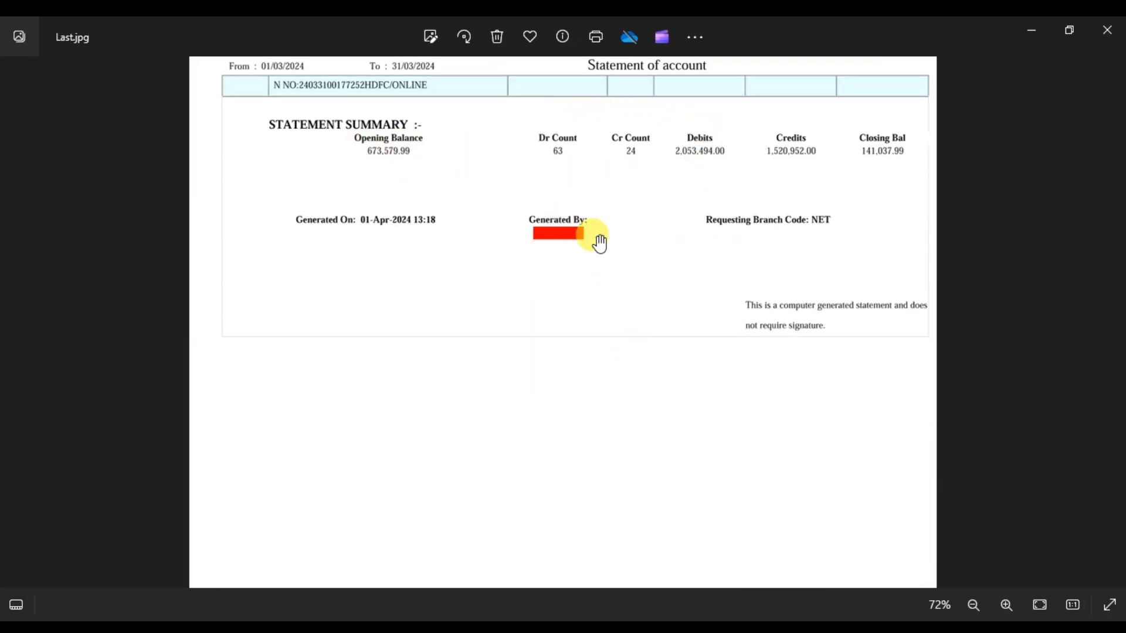
left_click_drag(707, 289, 686, 337)
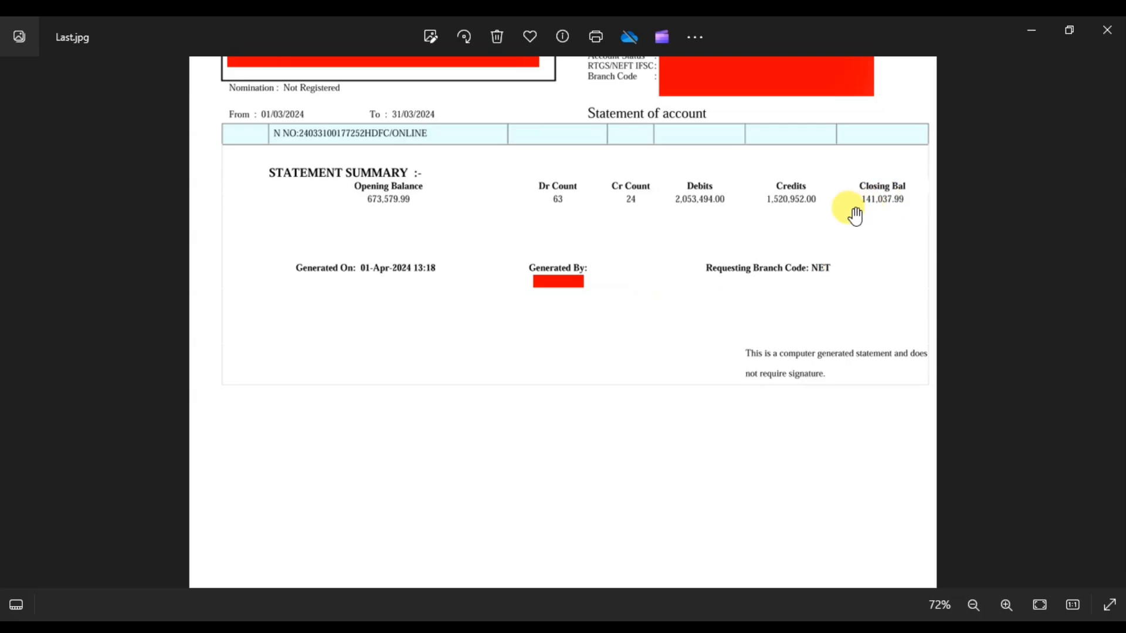